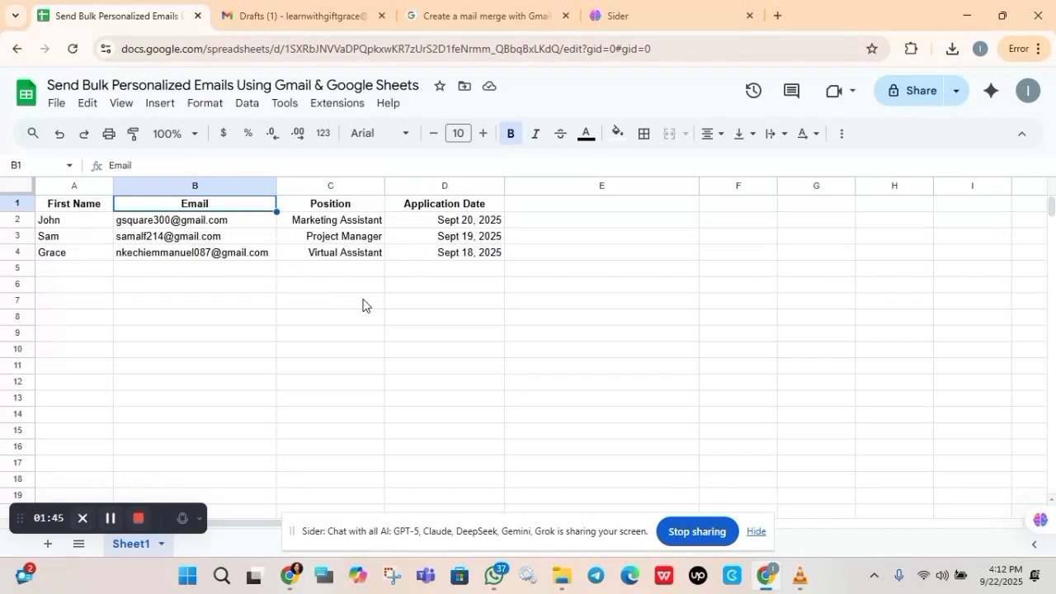
# Switch to Gmail and delete the saved draft titled "Application Received {{Position Applied}}"
pyautogui.click(250, 17)
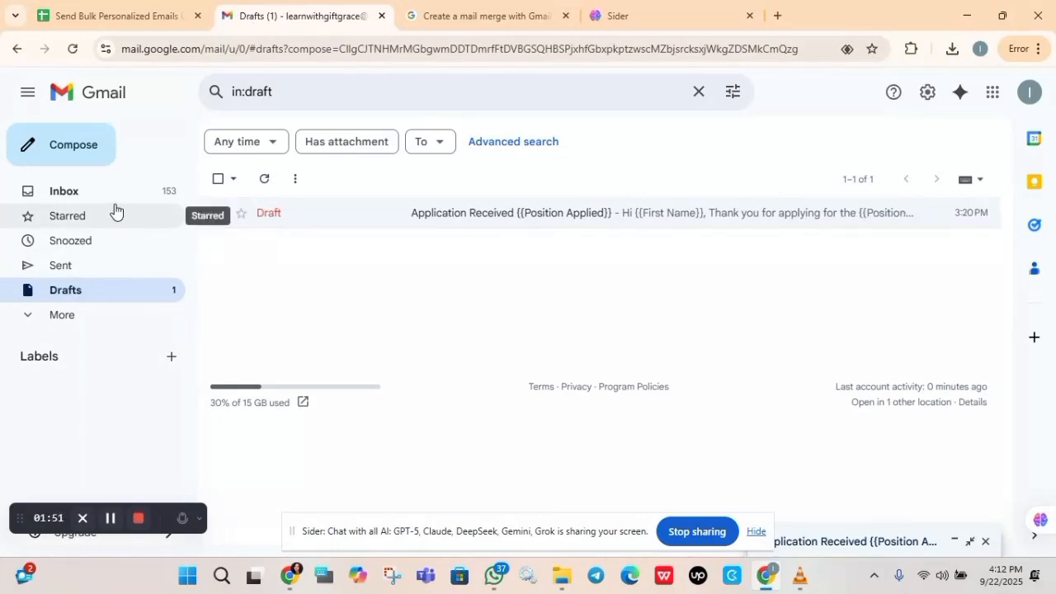
pyautogui.click(80, 154)
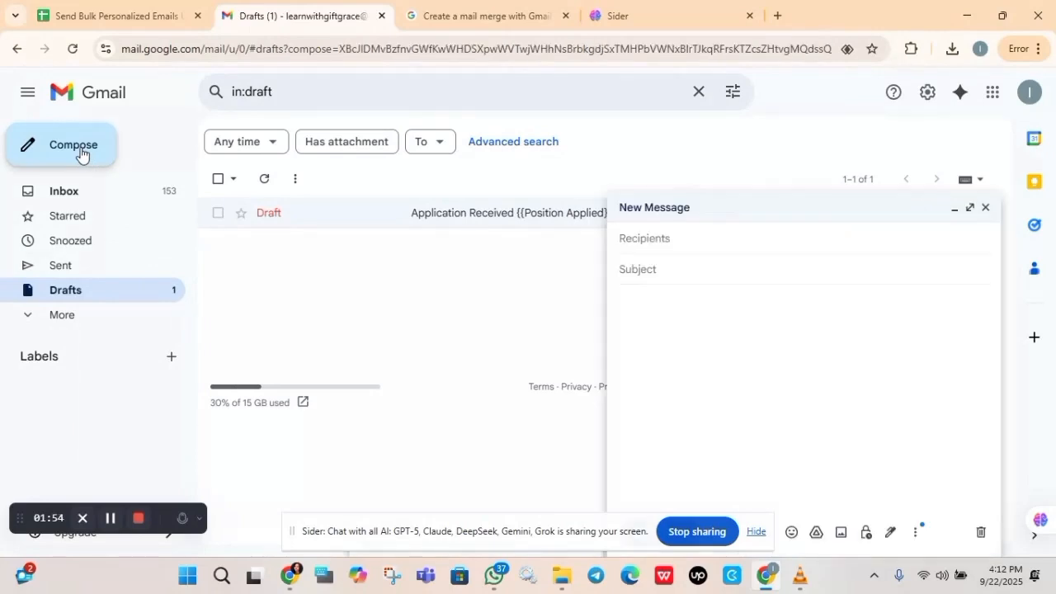
pyautogui.click(994, 213)
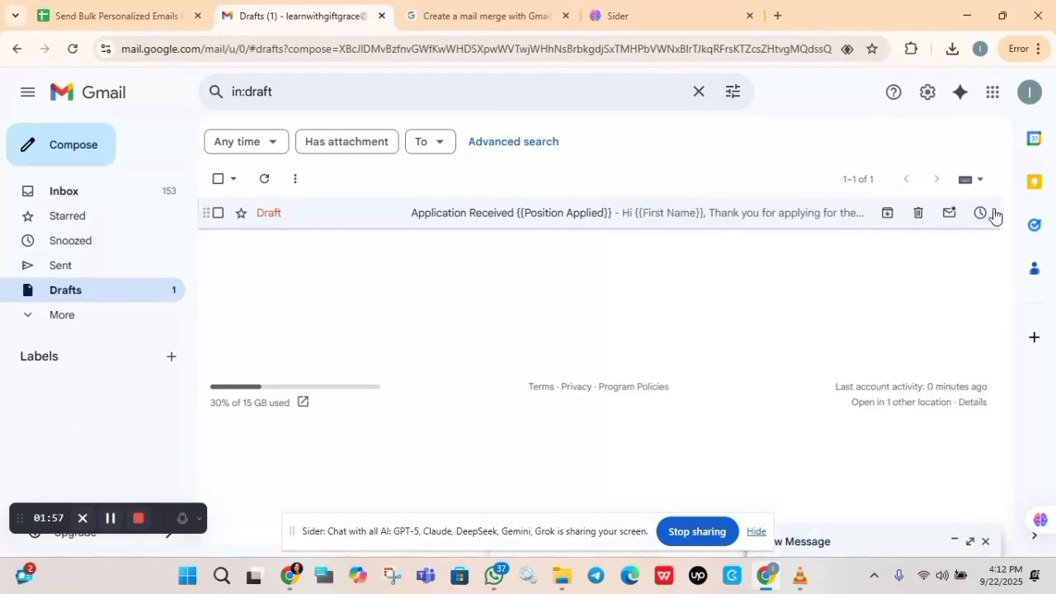
pyautogui.click(920, 213)
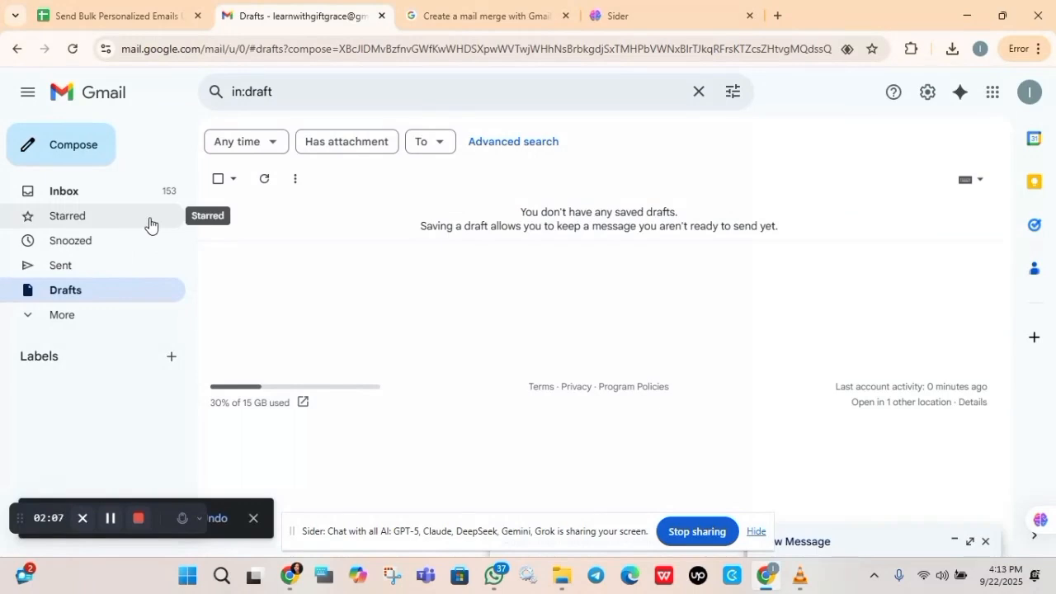
# Start a new email in an enlarged compose window with the subject "Application Received - {{Position Applied}}"
pyautogui.click(89, 156)
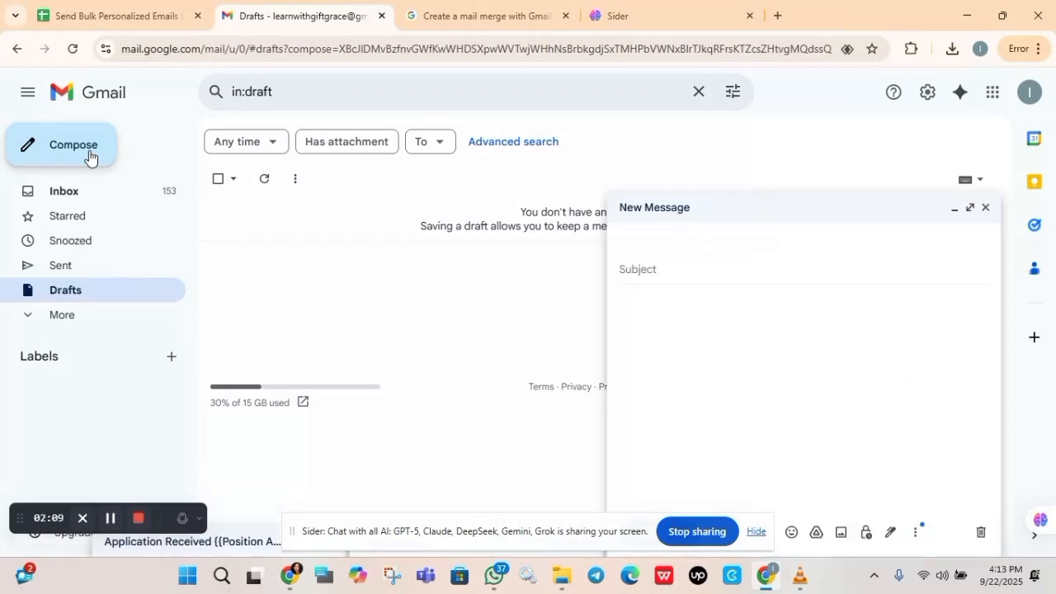
pyautogui.click(970, 207)
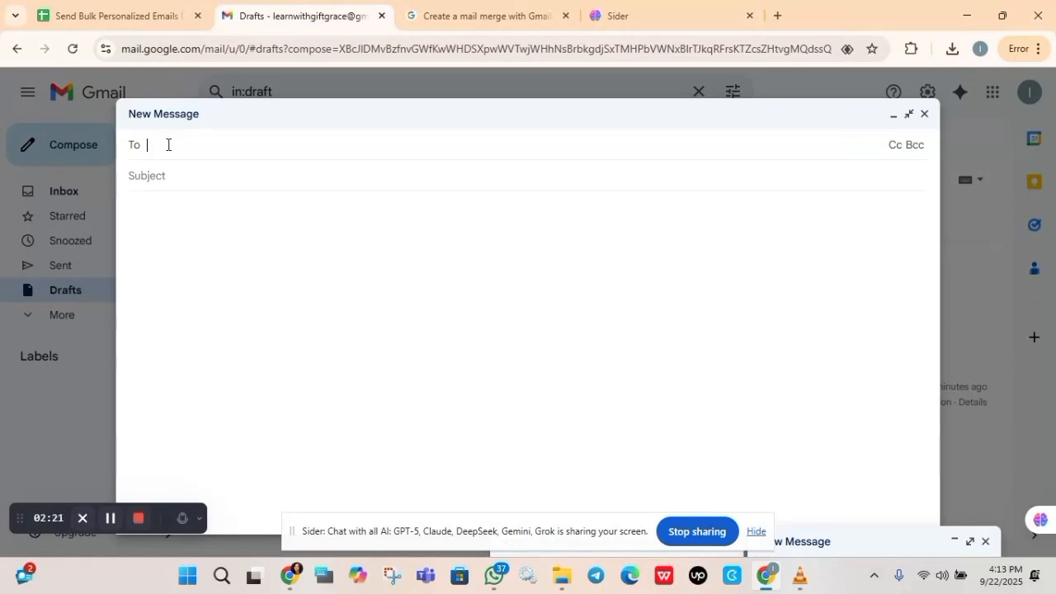
pyautogui.click(167, 177)
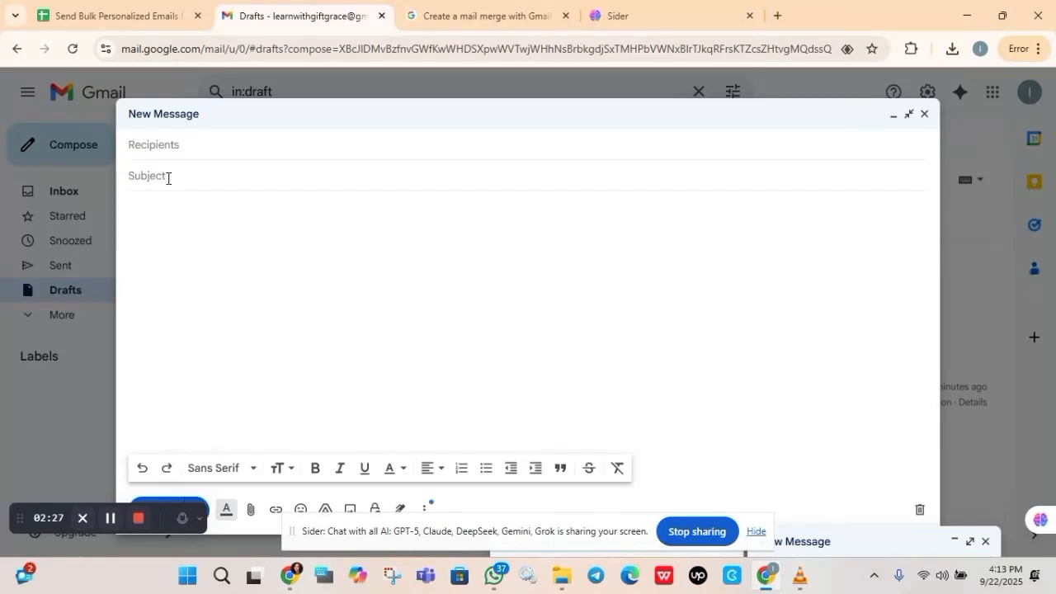
pyautogui.write('Application Received -')
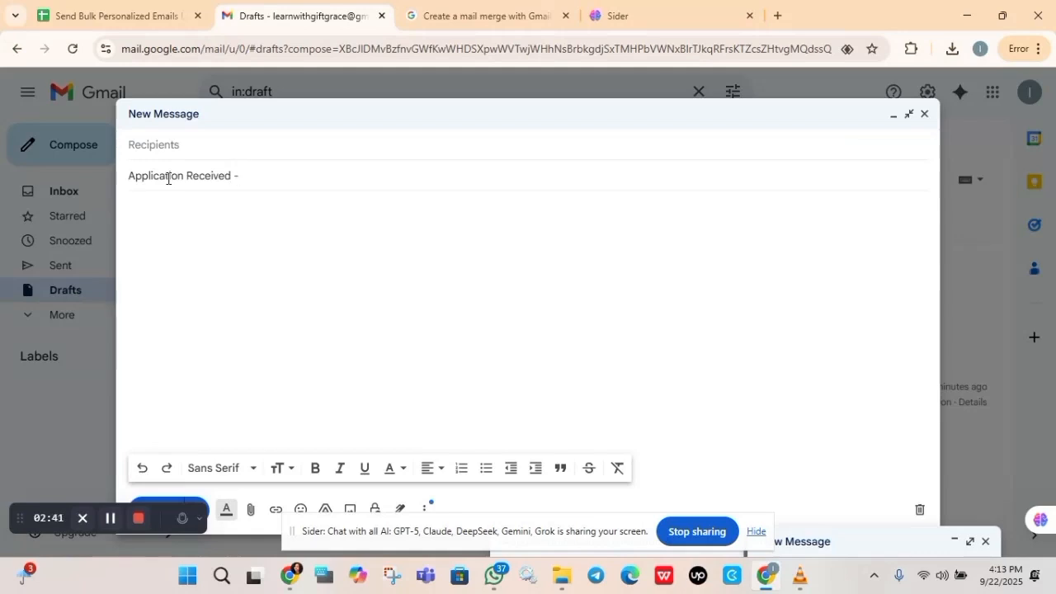
pyautogui.write('{')
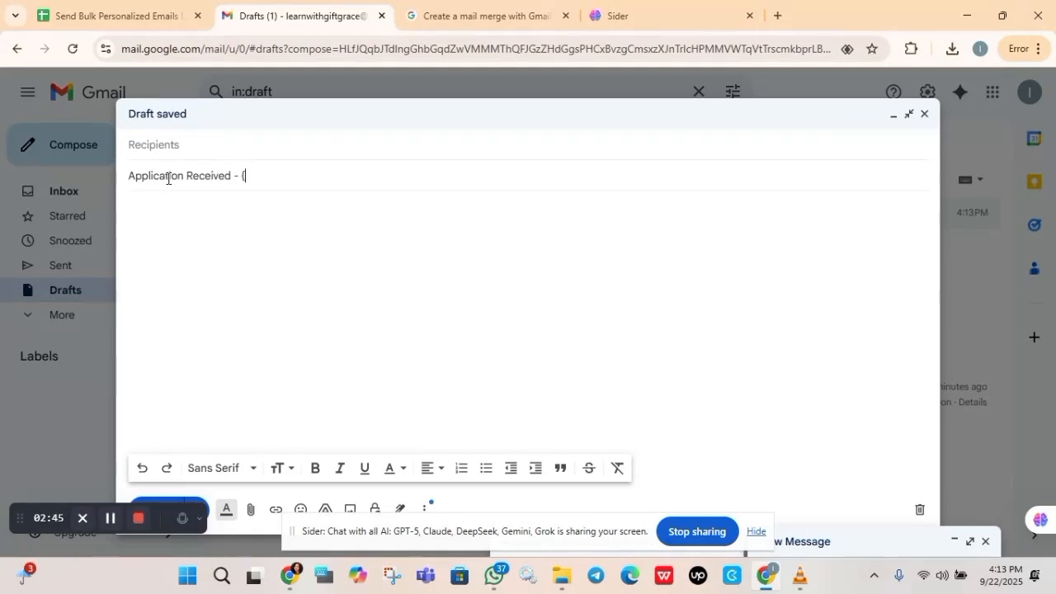
pyautogui.write('{Postio')
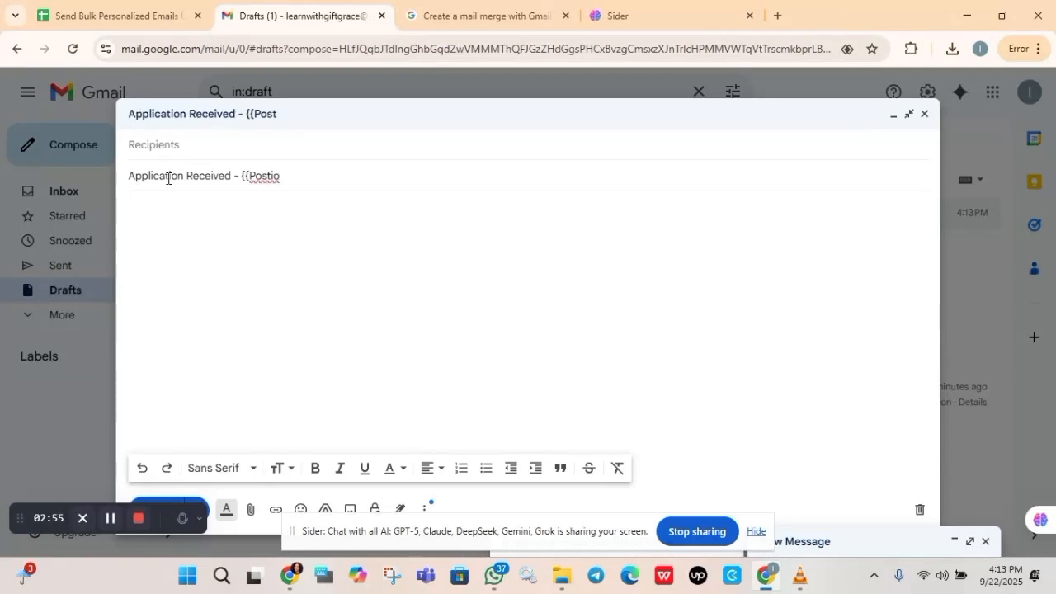
pyautogui.press('BackSpace')
pyautogui.press('BackSpace')
pyautogui.press('BackSpace')
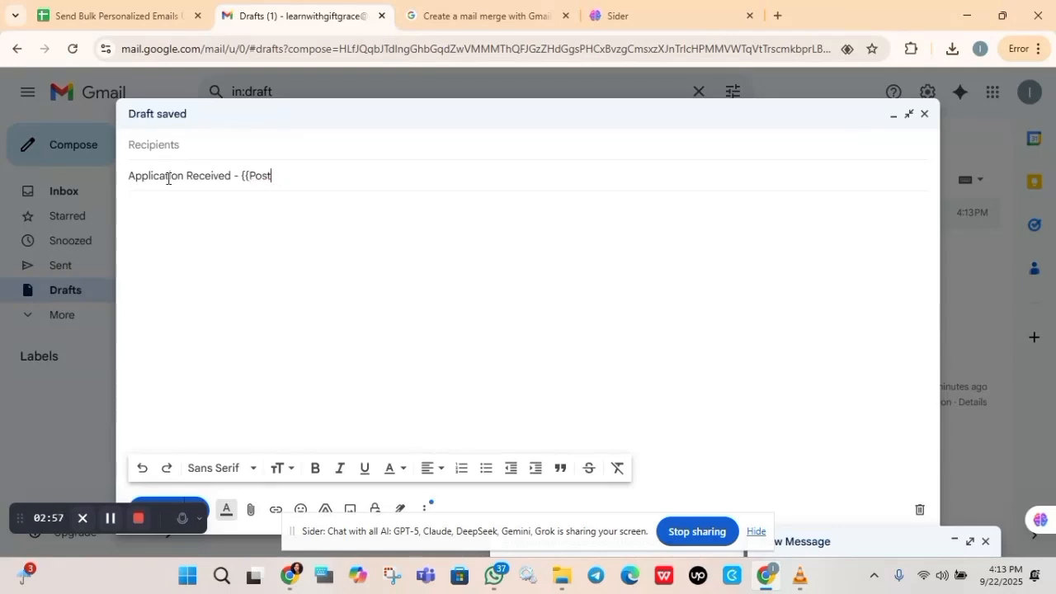
pyautogui.write('ition')
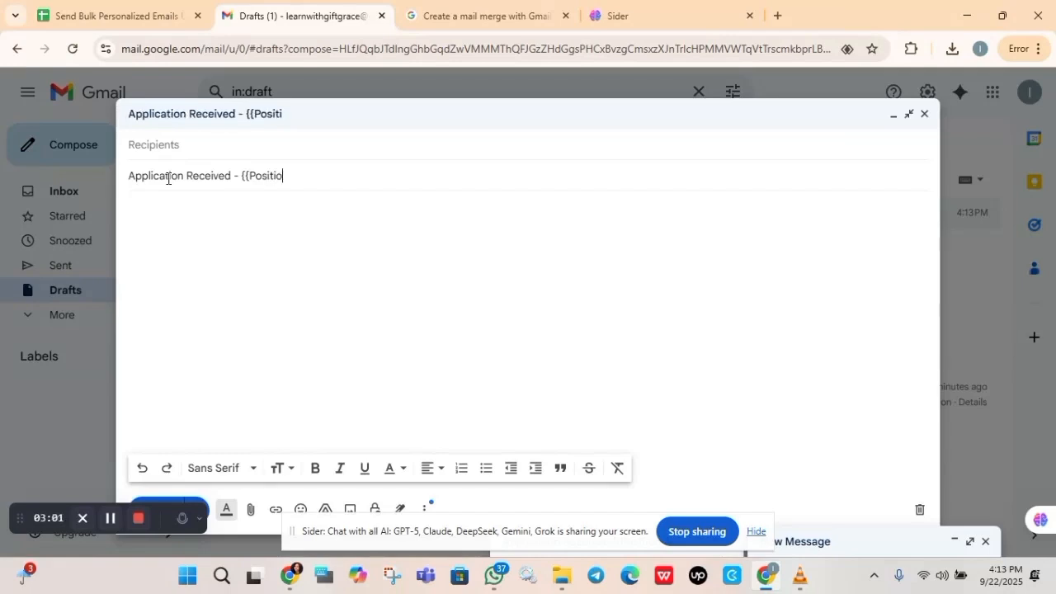
pyautogui.write(' A')
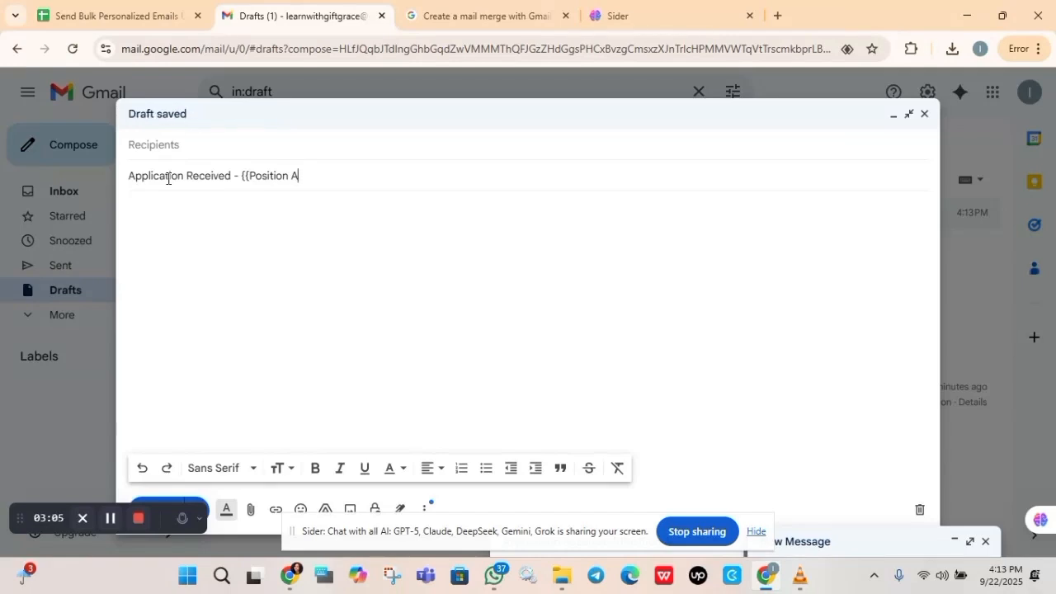
pyautogui.write('pplied}}')
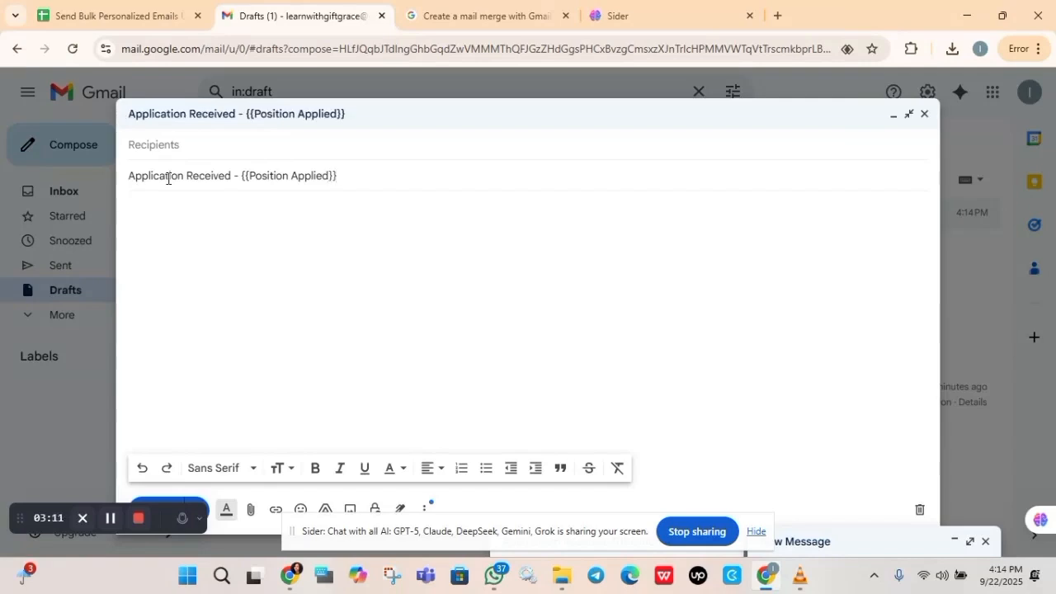
# Enter the greeting "Hi {{First Name}}" in the message body
pyautogui.click(165, 212)
pyautogui.write('Hi {{Fri')
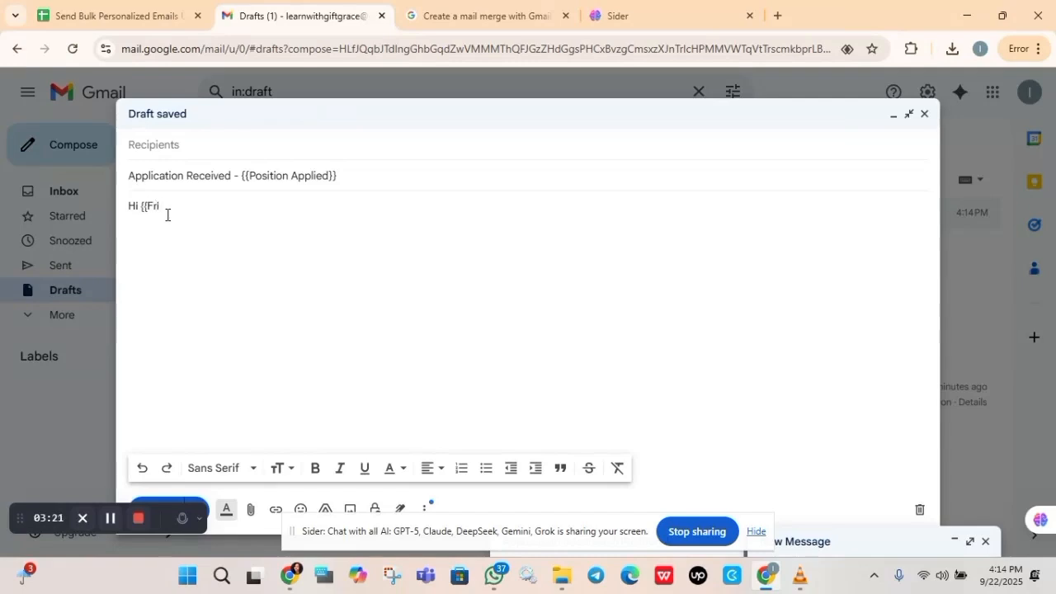
pyautogui.press('BackSpace')
pyautogui.write('irst Name')
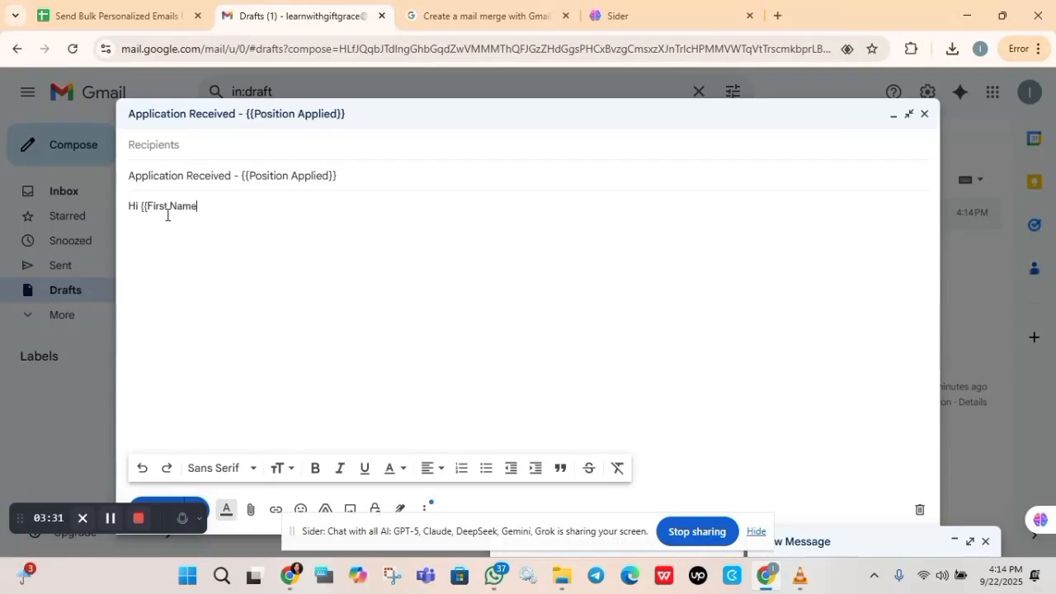
pyautogui.write('}}')
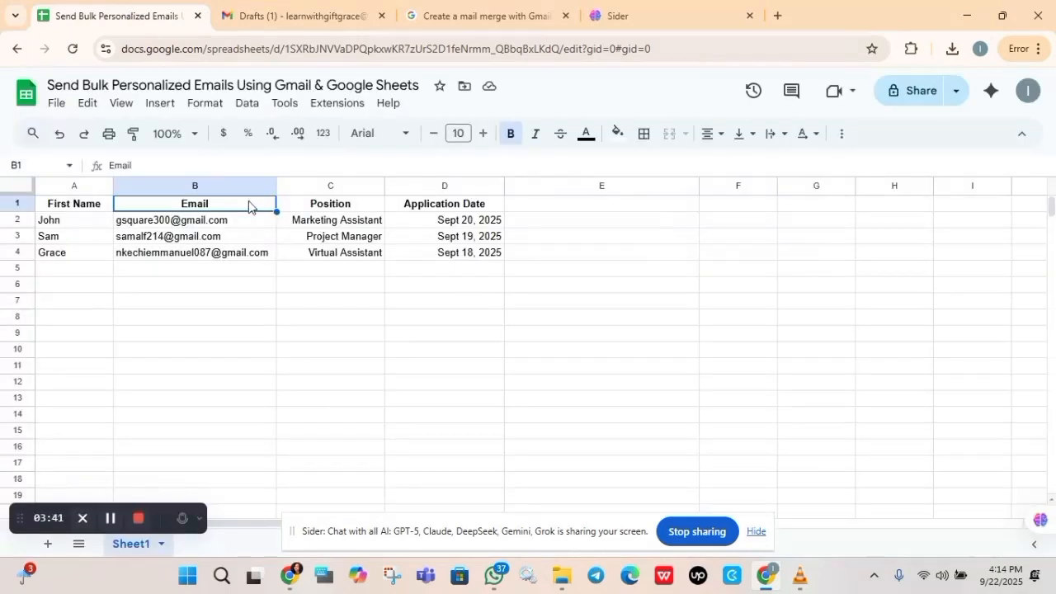
# Check the spreadsheet's First Name, Email, Position and Application Date headers to compare them with the email placeholders
pyautogui.click(78, 206)
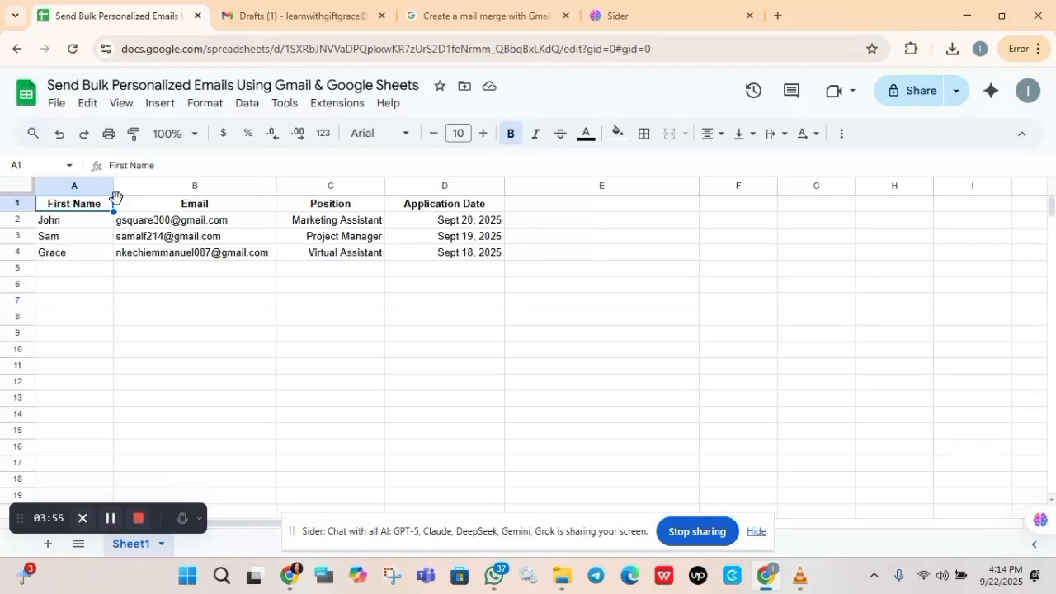
pyautogui.click(145, 206)
pyautogui.click(304, 203)
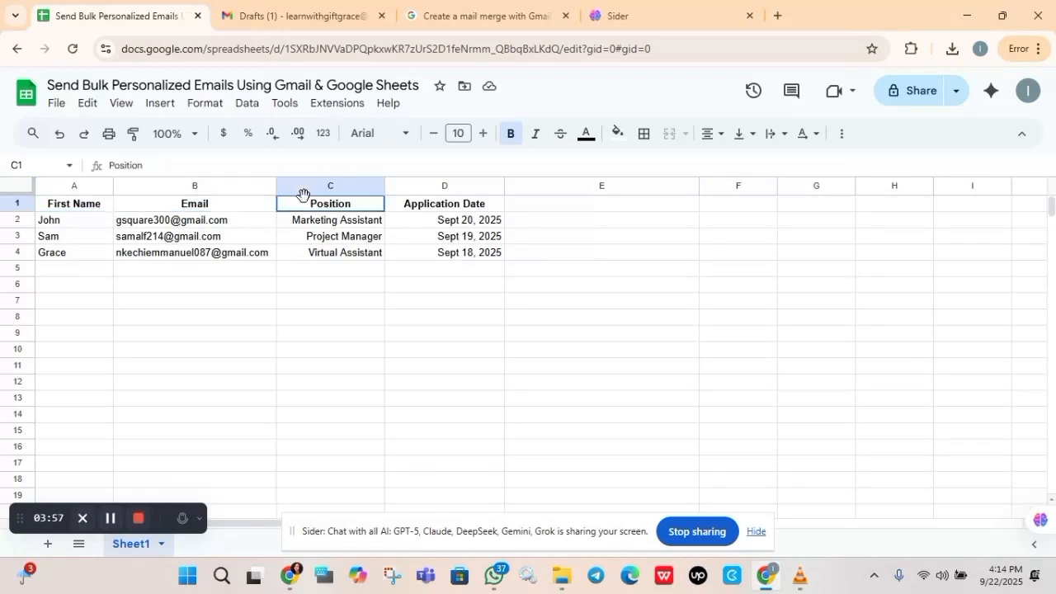
pyautogui.click(445, 208)
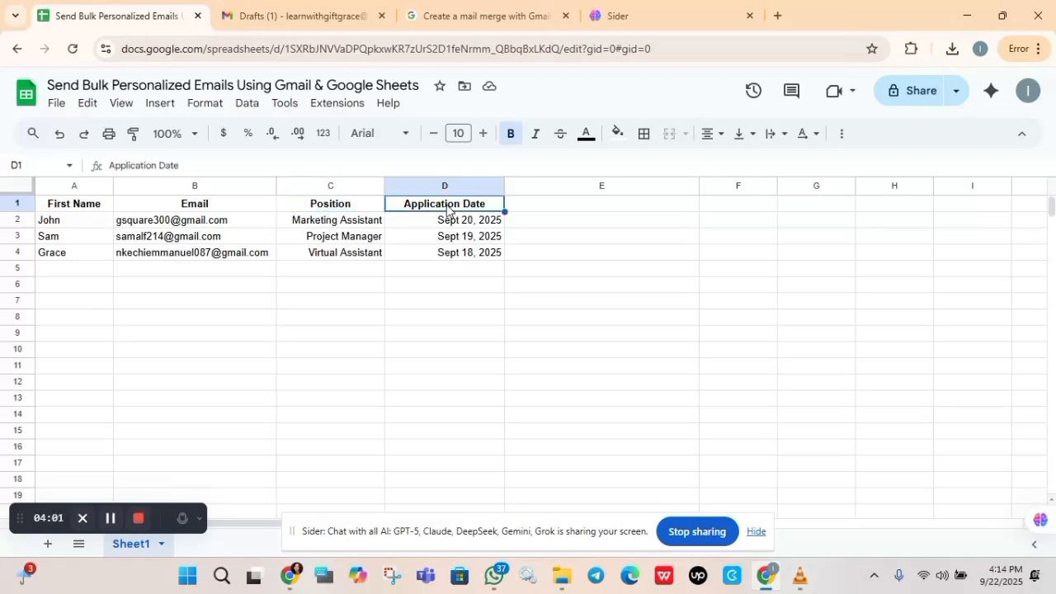
pyautogui.click(351, 206)
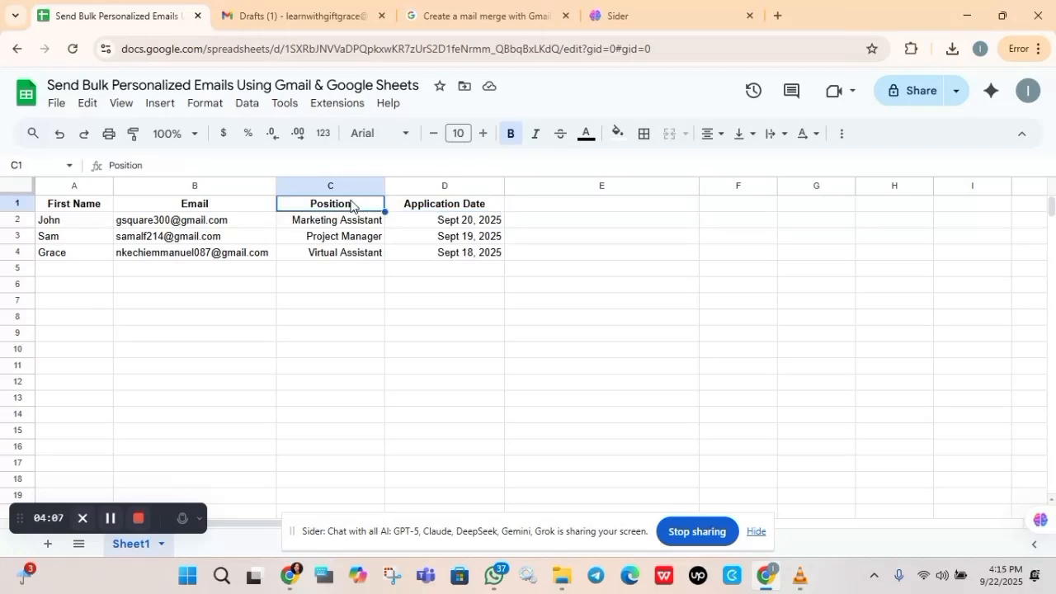
# Switch to the Gmail draft and shorten the subject's placeholder to {{Position}}
pyautogui.click(298, 15)
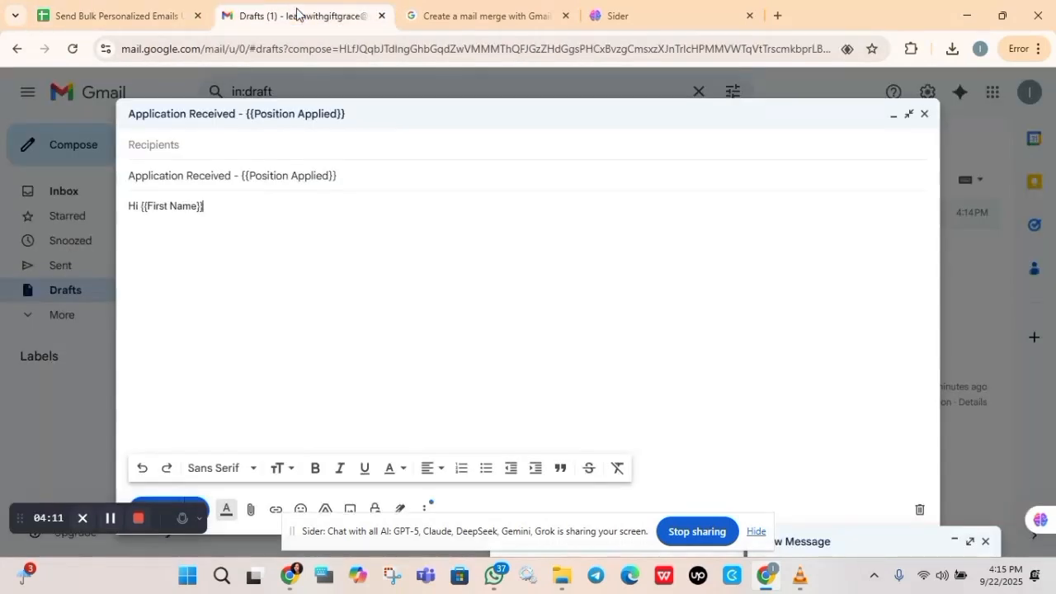
pyautogui.click(329, 176)
pyautogui.press('BackSpace')
pyautogui.press('BackSpace')
pyautogui.press('BackSpace')
pyautogui.press('BackSpace')
pyautogui.press('BackSpace')
pyautogui.press('BackSpace')
pyautogui.press('BackSpace')
pyautogui.press('BackSpace')
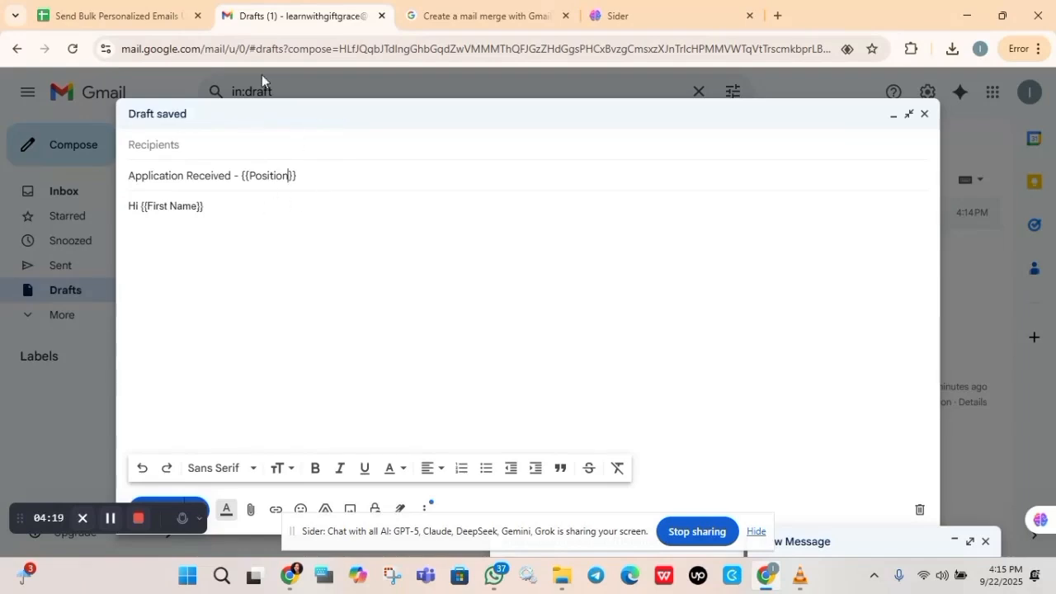
# Copy the Application Date header cell from the spreadsheet and return to the Gmail draft
pyautogui.click(144, 20)
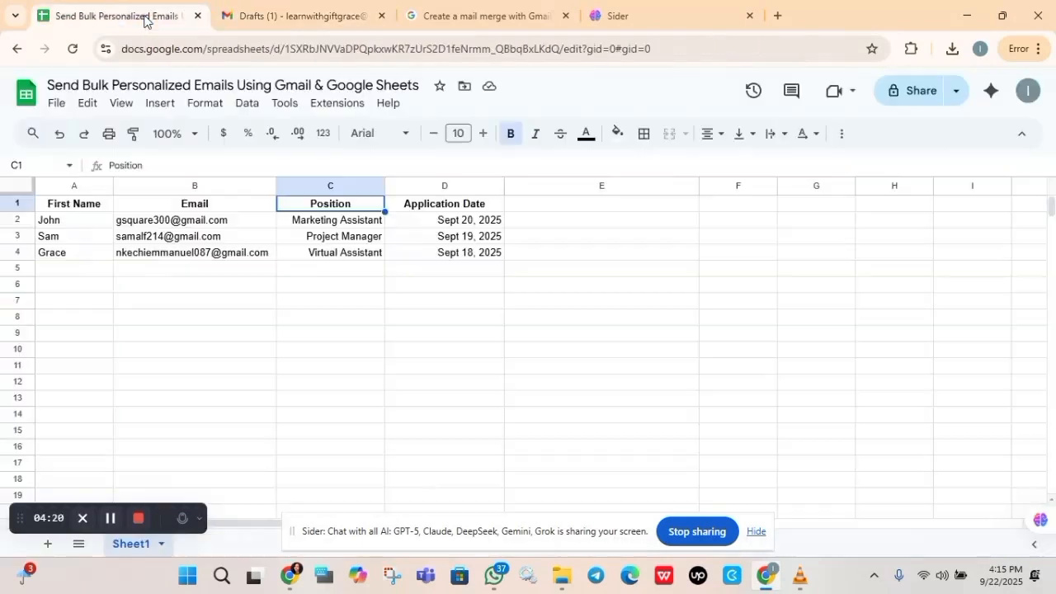
pyautogui.click(421, 209)
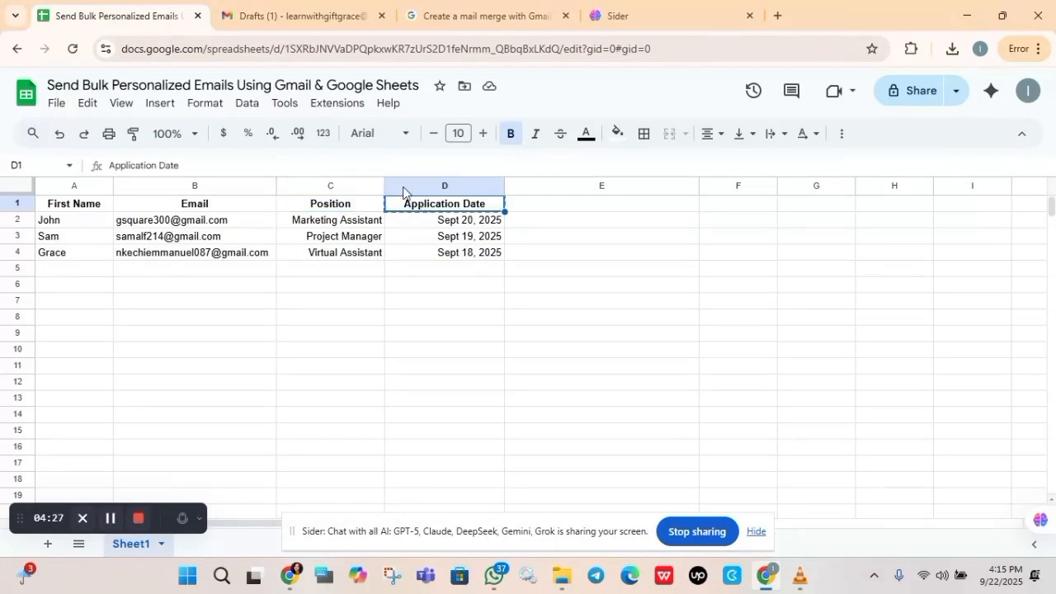
pyautogui.click(326, 10)
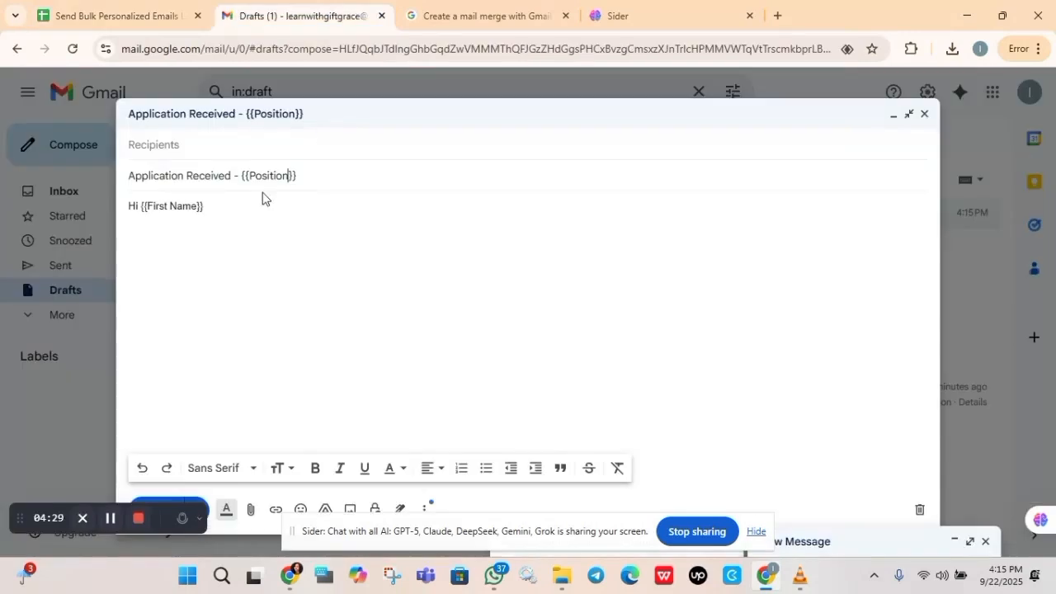
# End the greeting with a comma, leave a blank line and begin the body with "Thank you for applying for the"
pyautogui.write(',')
pyautogui.press('Return')
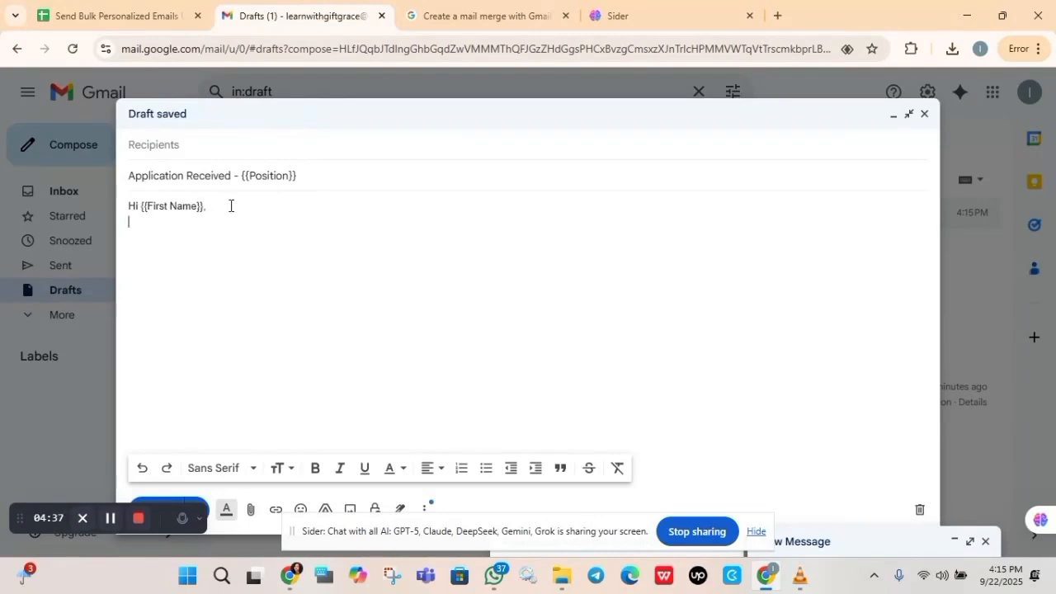
pyautogui.press('Return')
pyautogui.write('Thank you for applying for the')
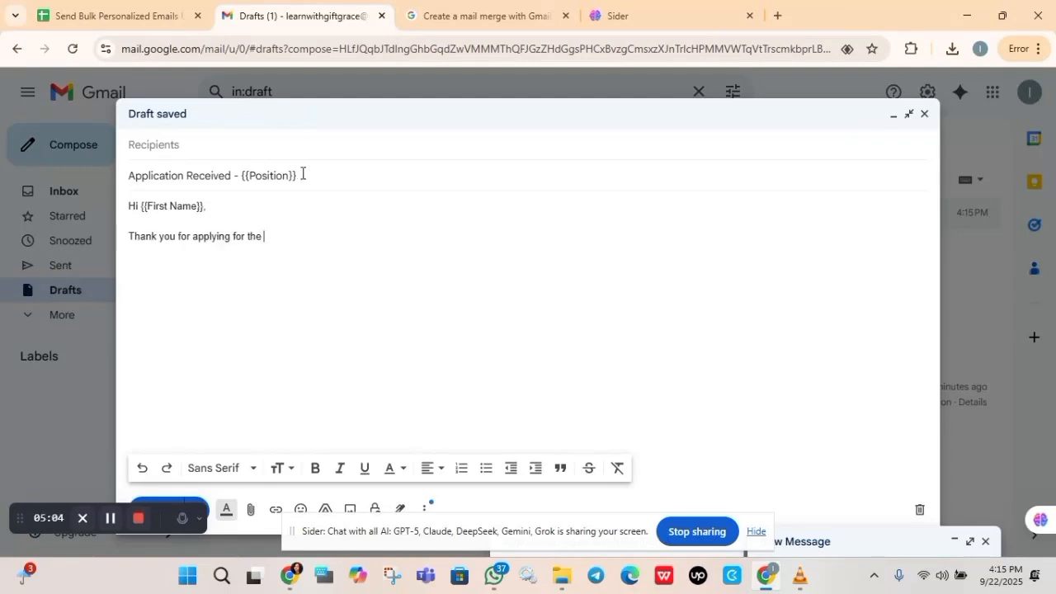
# Copy the {{Position}} placeholder from the subject into the body sentence and complete it with "role."
pyautogui.moveTo(300, 175); pyautogui.dragTo(240, 175)
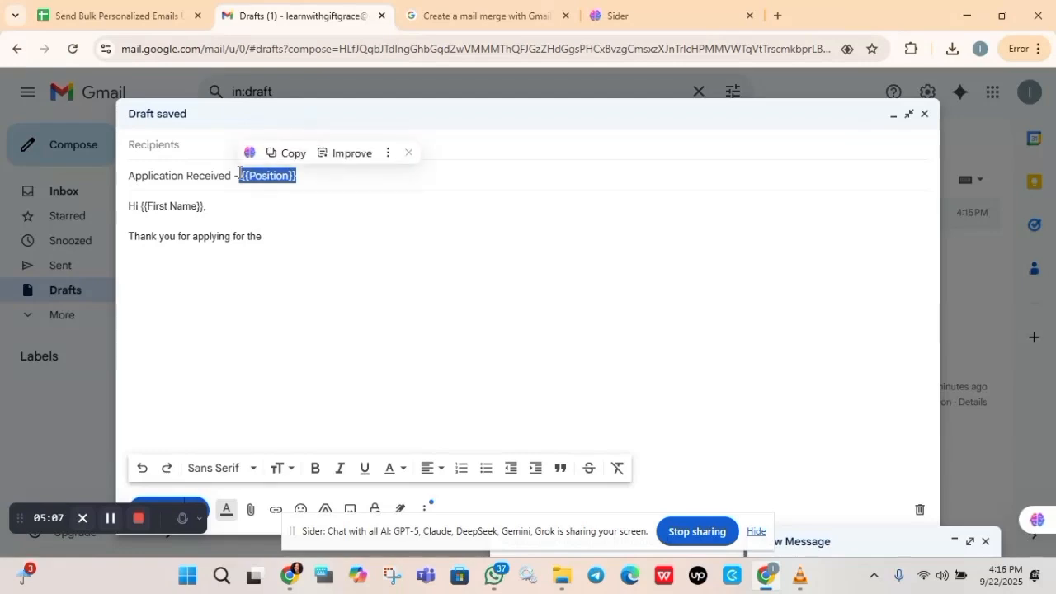
pyautogui.hotkey('ctrl', 'c')
pyautogui.click(275, 236)
pyautogui.hotkey('ctrl', 'v')
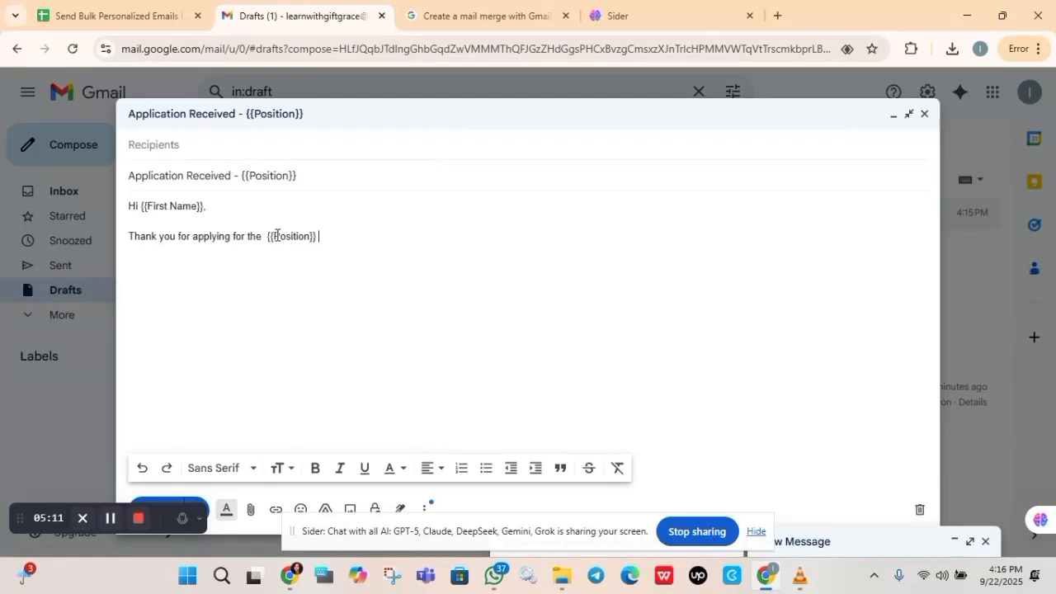
pyautogui.write('role.')
pyautogui.press('Return')
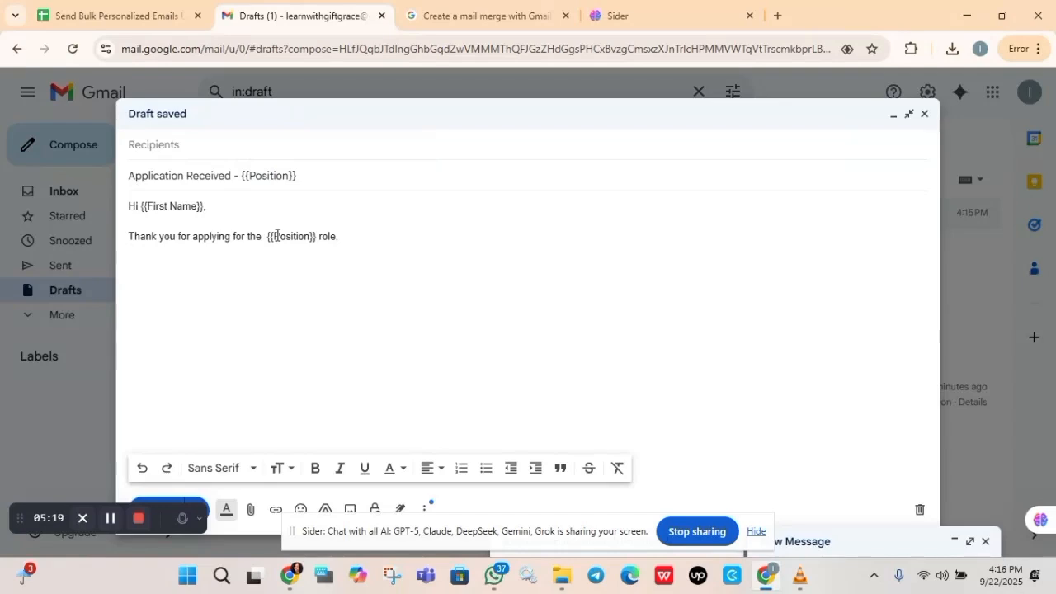
# Begin the second body line with "We received your application on {{"
pyautogui.write('We e')
pyautogui.press('BackSpace')
pyautogui.write('ne')
pyautogui.click(135, 14)
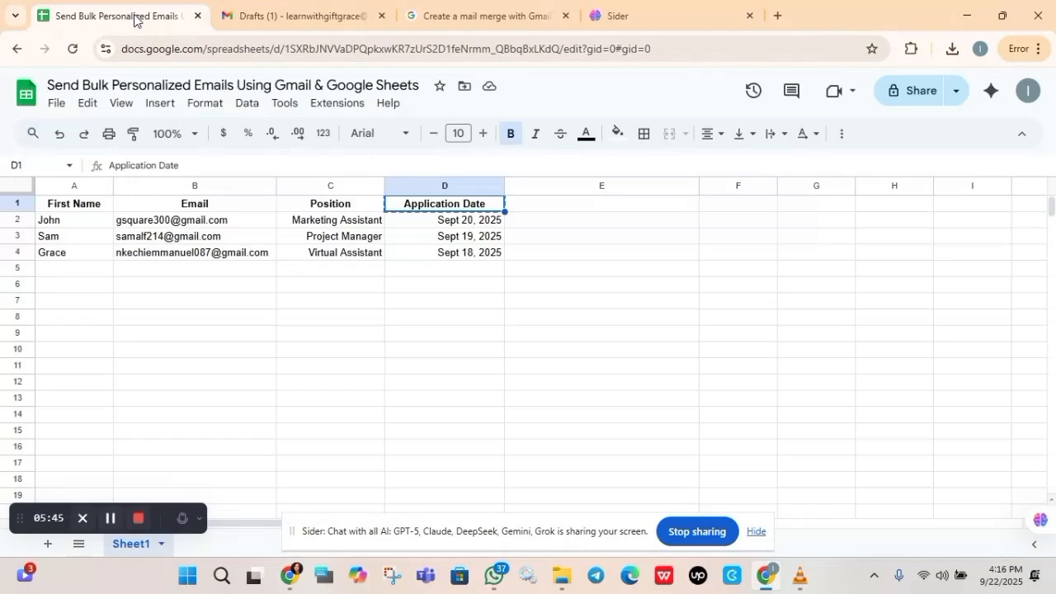
pyautogui.click(310, 14)
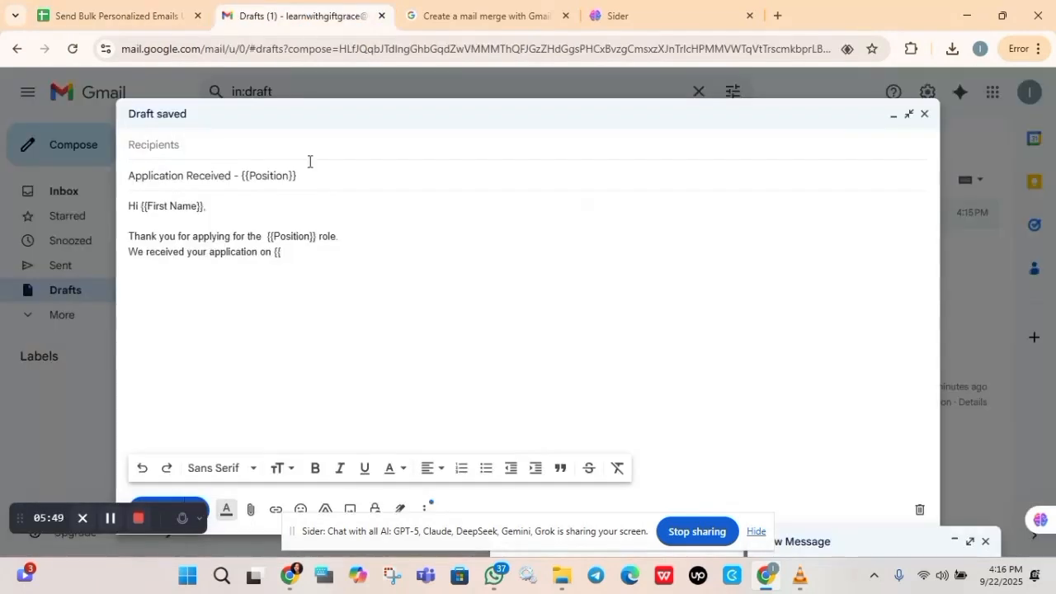
pyautogui.hotkey('ctrl', 'v')
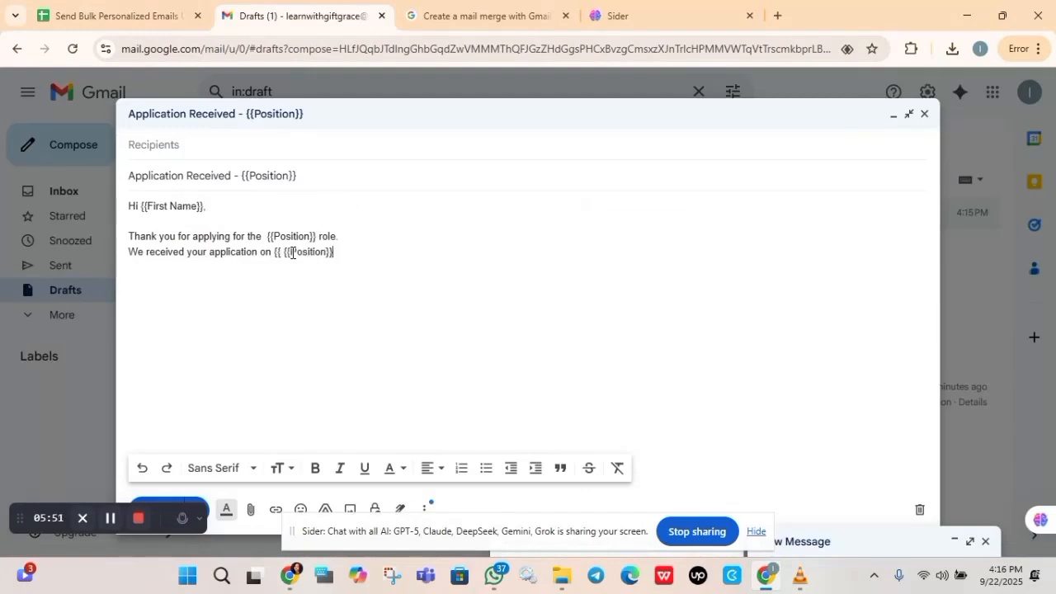
pyautogui.press('BackSpace')
pyautogui.press('BackSpace')
pyautogui.press('BackSpace')
pyautogui.press('BackSpace')
pyautogui.press('BackSpace')
pyautogui.press('BackSpace')
pyautogui.press('BackSpace')
pyautogui.press('BackSpace')
pyautogui.press('BackSpace')
pyautogui.press('BackSpace')
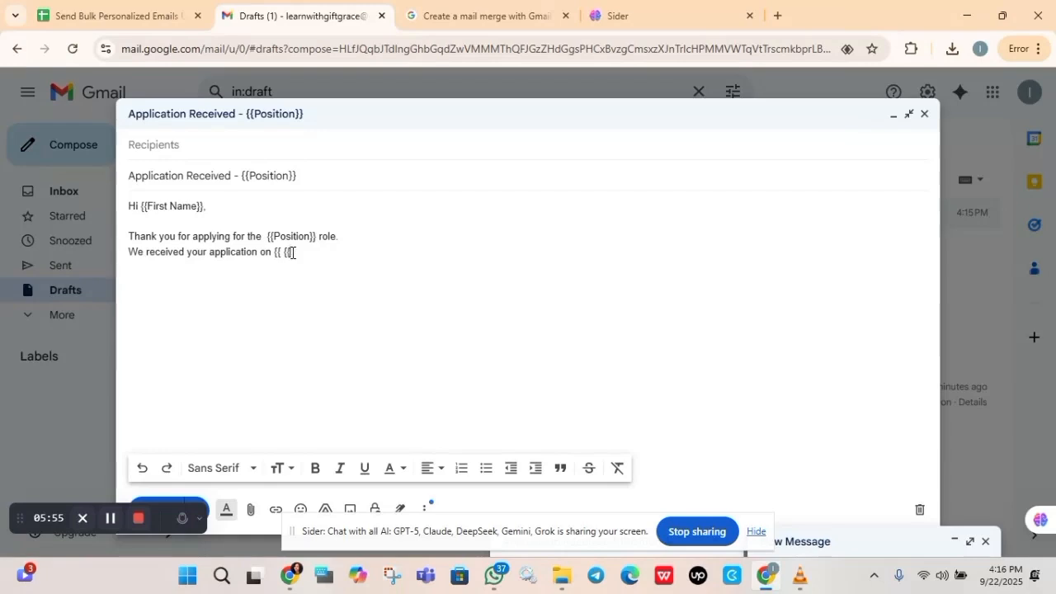
# Complete the second body line with "{{ Application Date}} and our team is currently reviewing it." and add "We'll reach out to you shortly with an update."
pyautogui.click(131, 12)
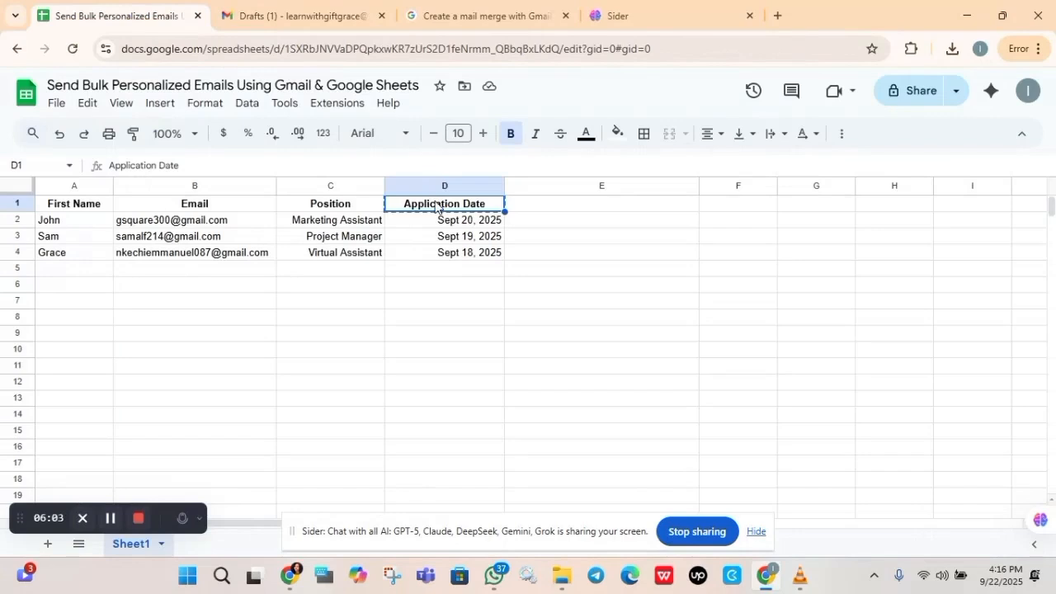
pyautogui.click(287, 12)
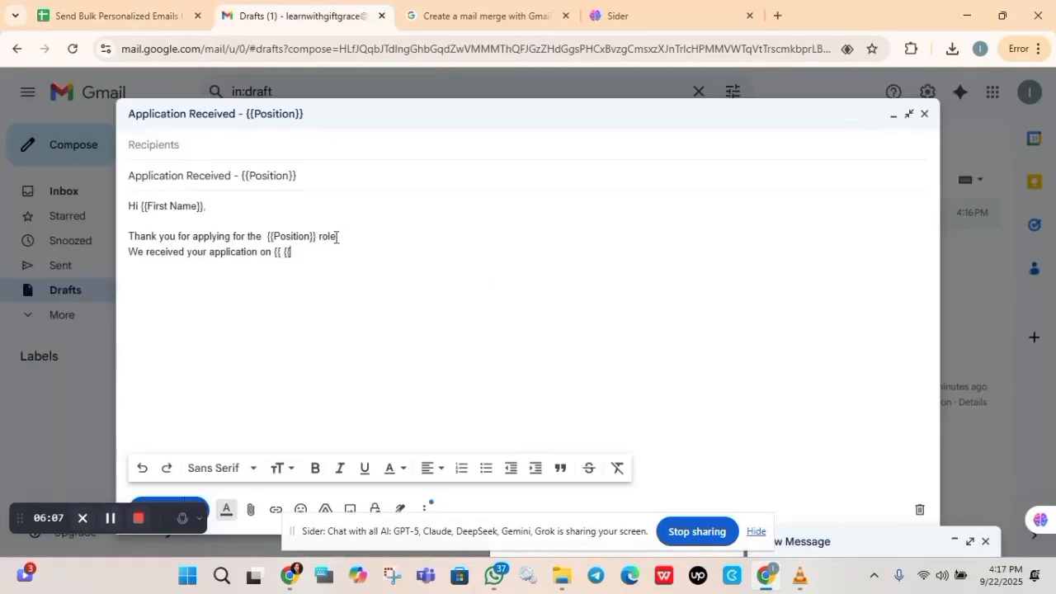
pyautogui.press('BackSpace')
pyautogui.press('BackSpace')
pyautogui.press('BackSpace')
pyautogui.hotkey('ctrl', 'v')
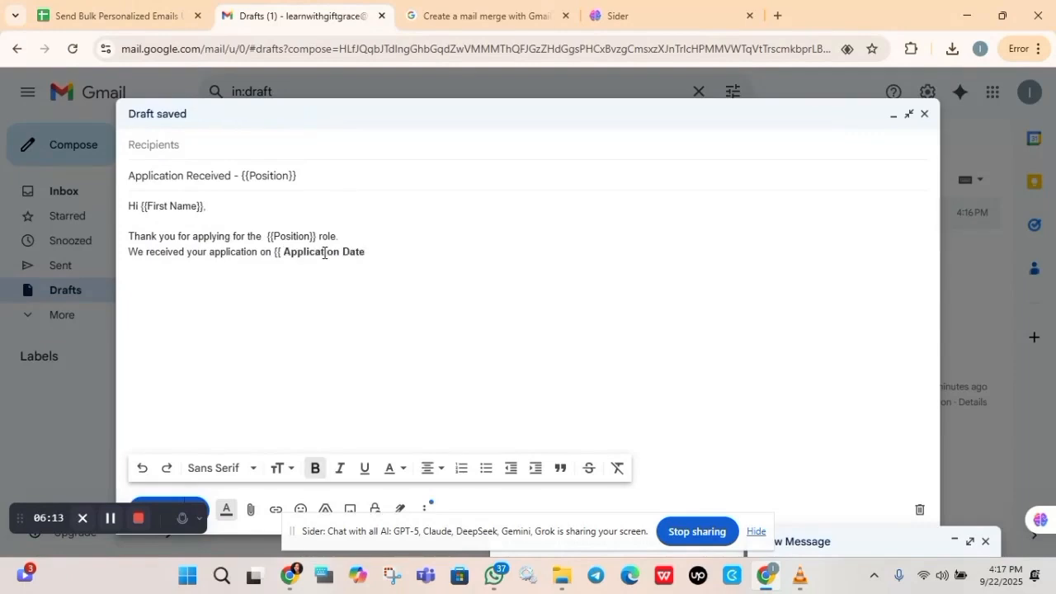
pyautogui.write('}} and')
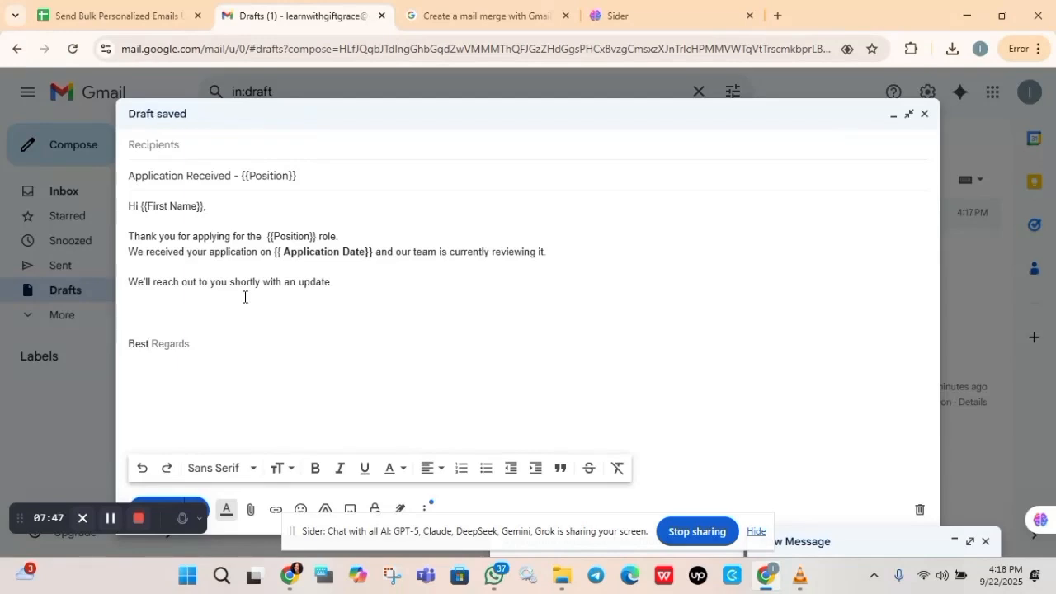
# Sign off the email with "Best Regards" and "HR Team" on separate lines and return to the drafts list
pyautogui.press('Tab')
pyautogui.press('Return')
pyautogui.write('HT')
pyautogui.press('BackSpace')
pyautogui.write('R Team')
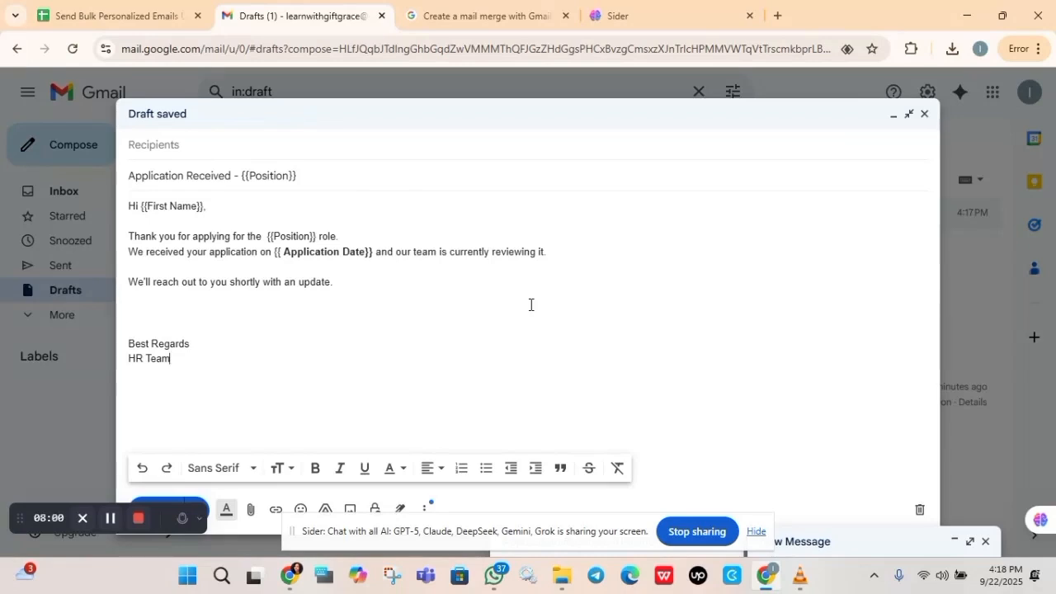
pyautogui.click(987, 291)
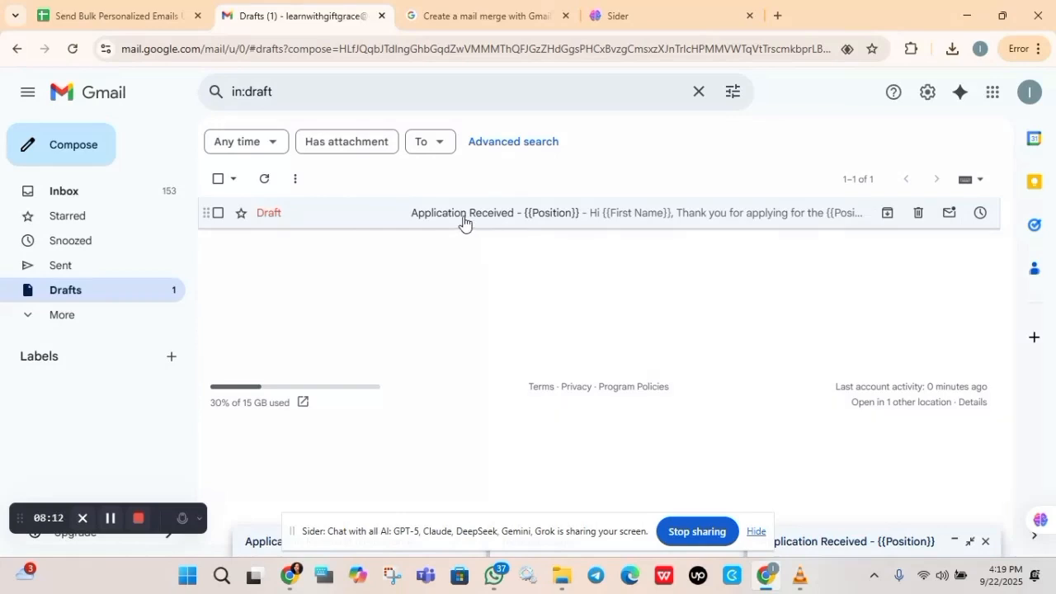
# Switch to the Google Workspace mail merge sample page, expand its source code and copy the whole Code.gs sample
pyautogui.click(458, 16)
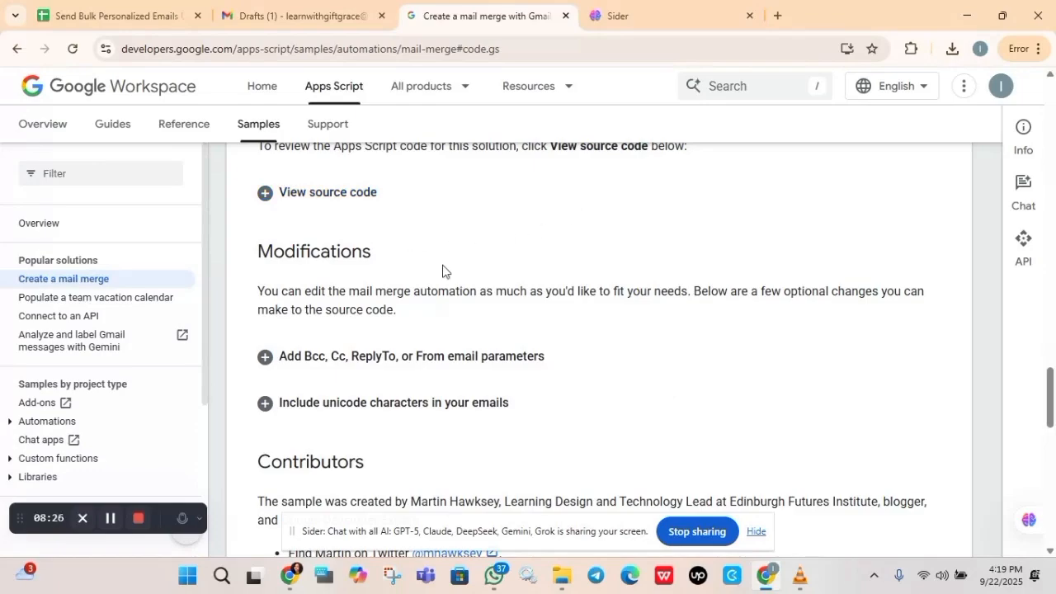
pyautogui.scroll(10, 441, 272)
pyautogui.scroll(15, 599, 347)
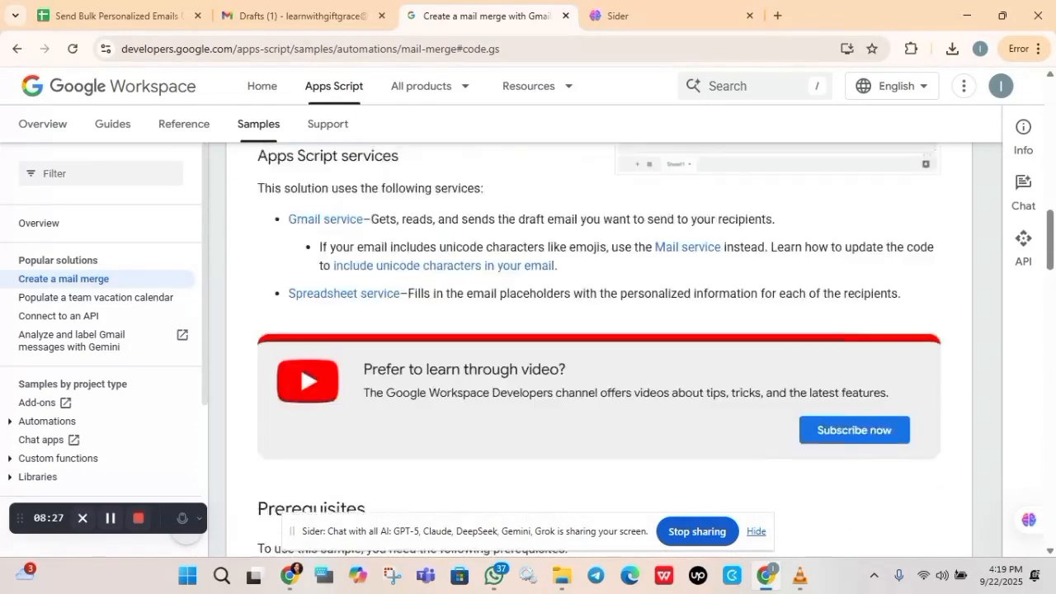
pyautogui.scroll(2, 599, 346)
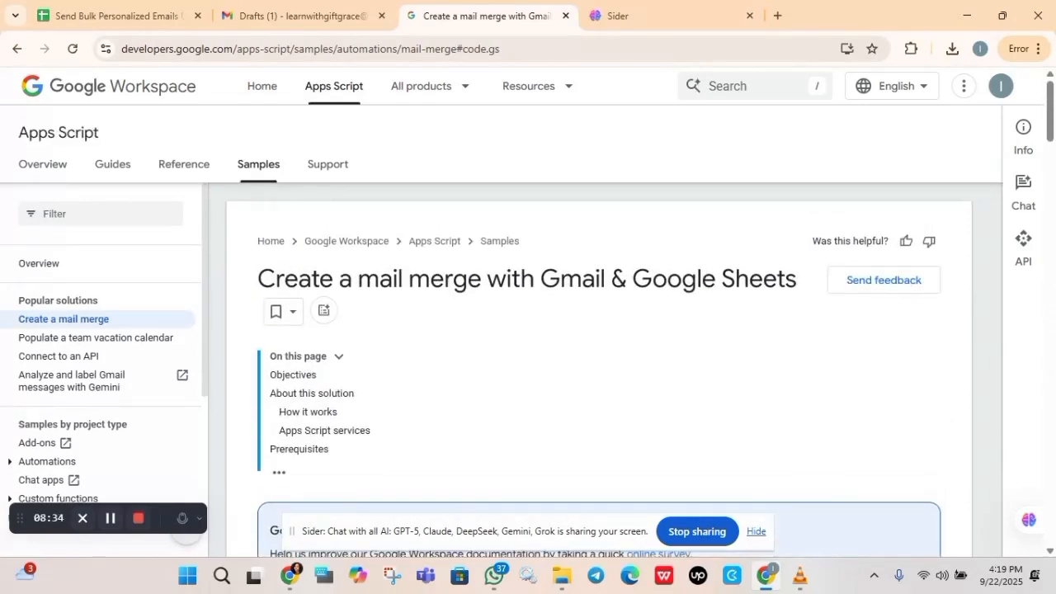
pyautogui.scroll(-10, 599, 347)
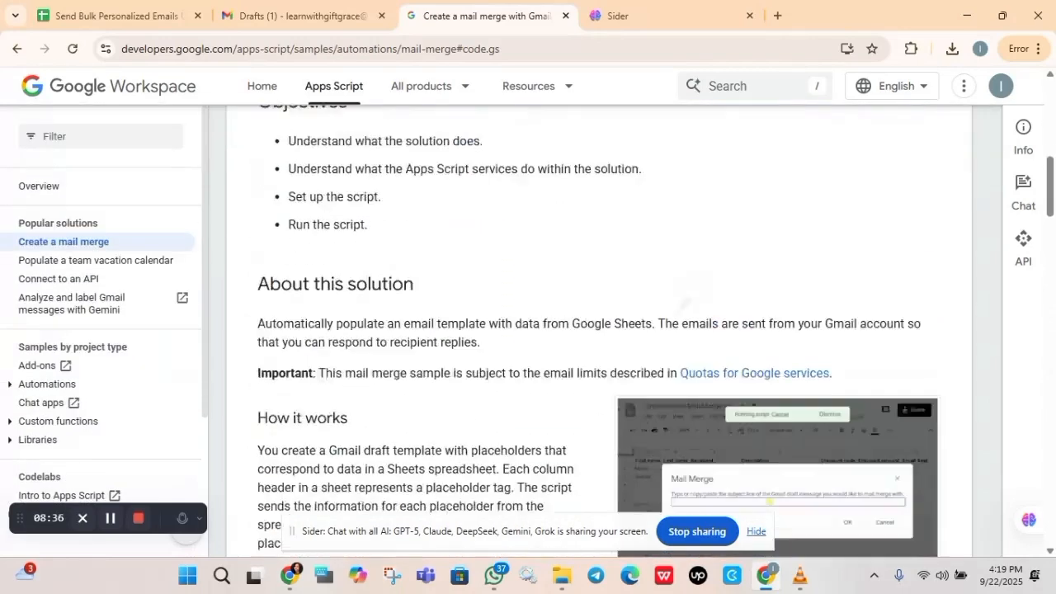
pyautogui.scroll(-6, 599, 347)
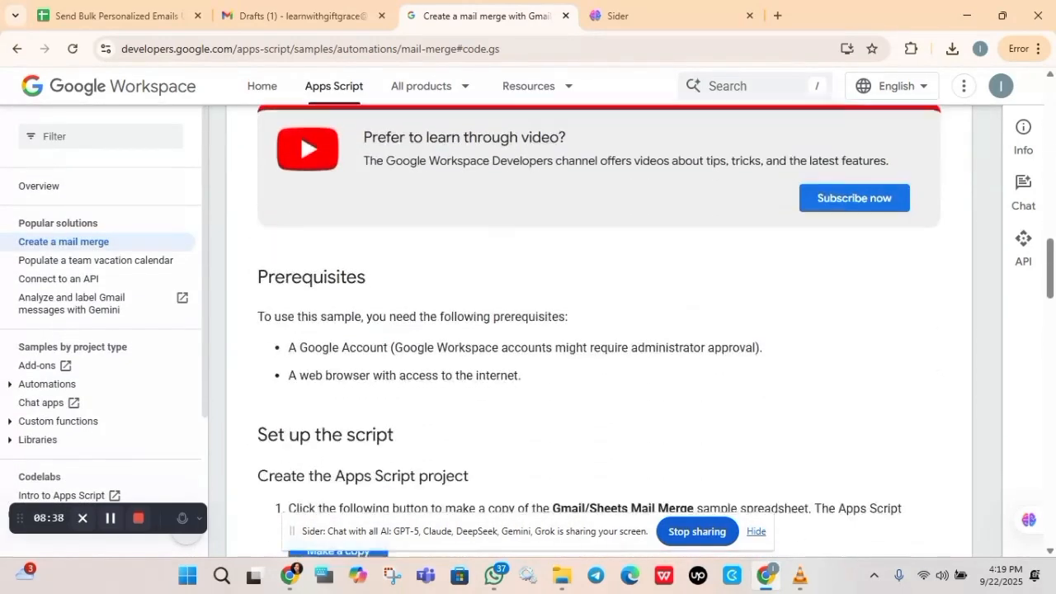
pyautogui.scroll(-6, 599, 347)
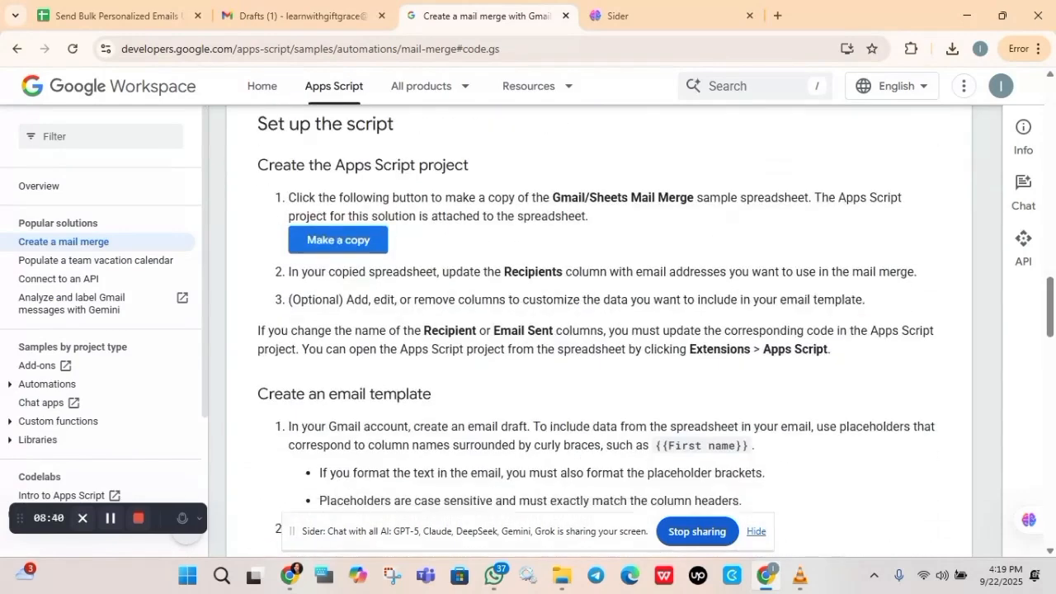
pyautogui.scroll(-5, 341, 269)
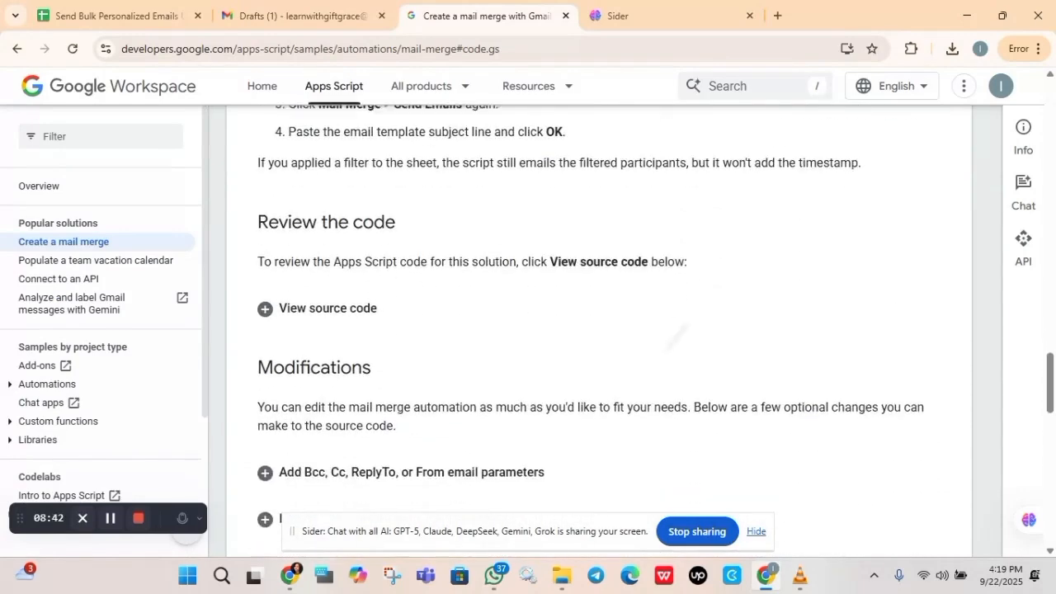
pyautogui.click(328, 306)
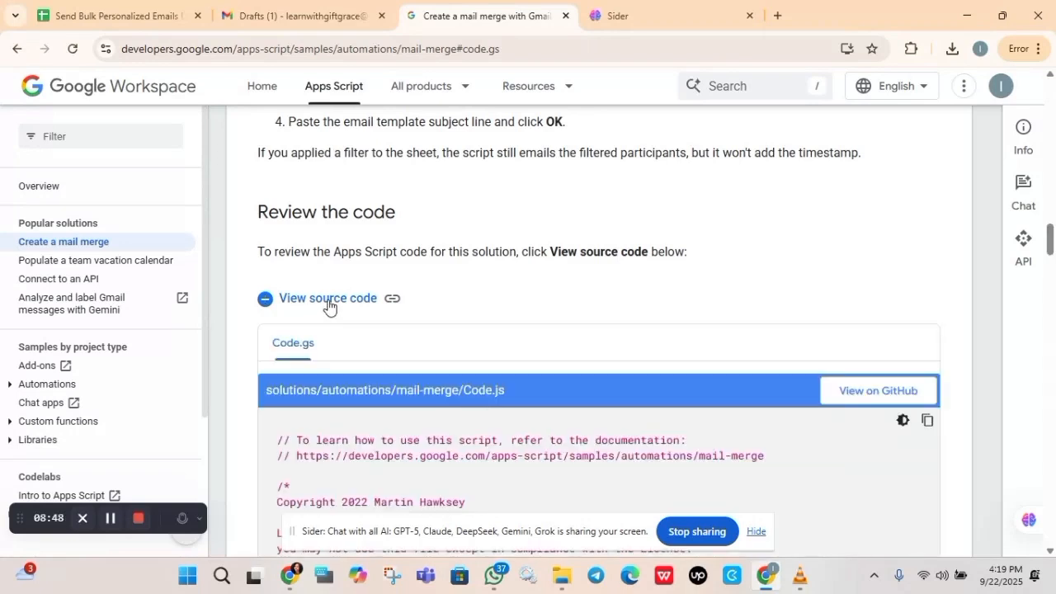
pyautogui.scroll(-2, 328, 307)
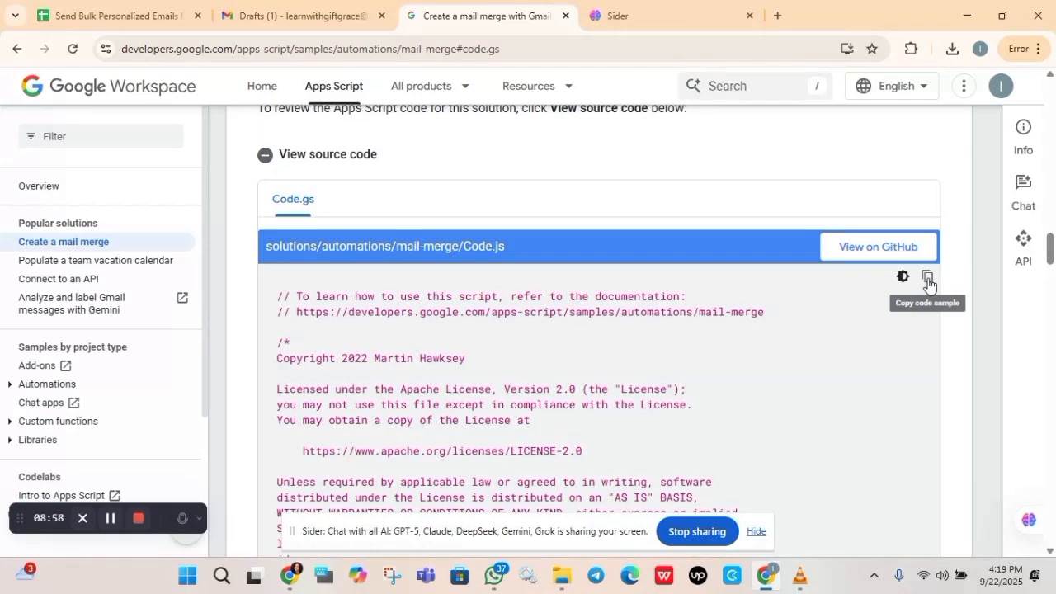
# Return to the recipients spreadsheet and open its Apps Script editor
pyautogui.click(121, 9)
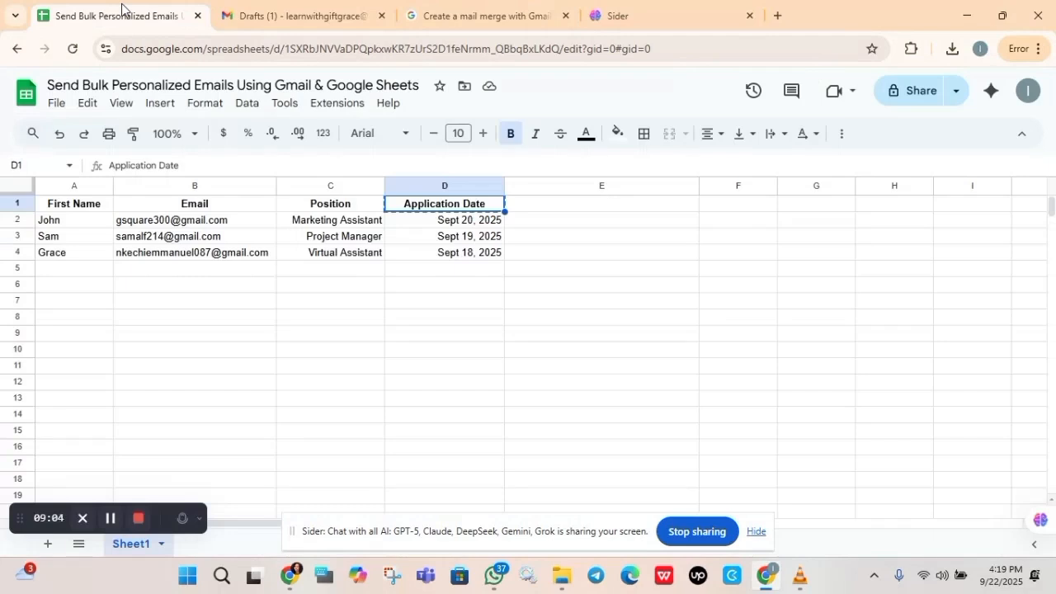
pyautogui.click(343, 109)
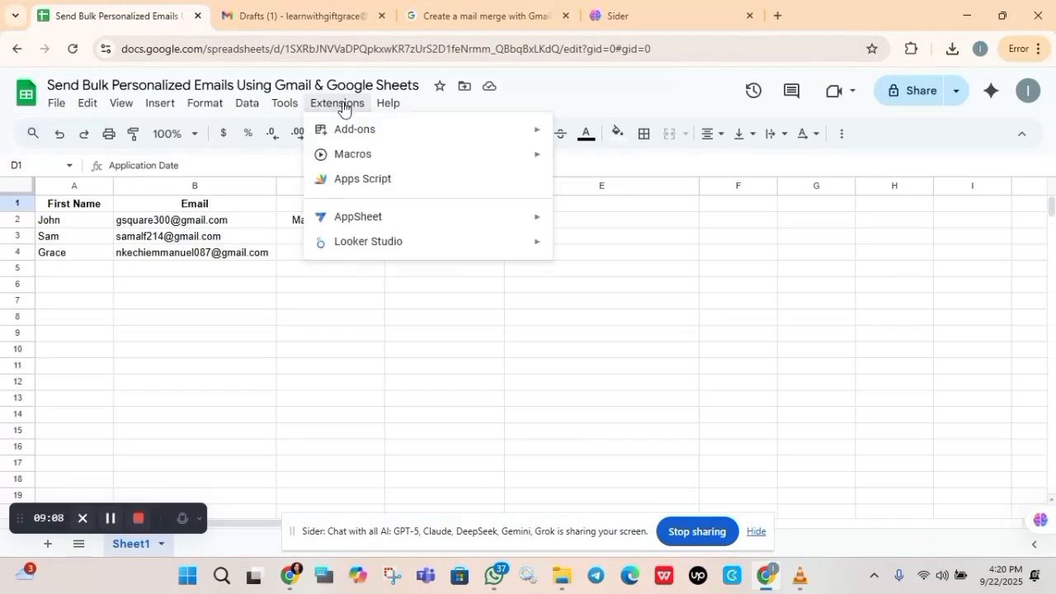
pyautogui.click(372, 189)
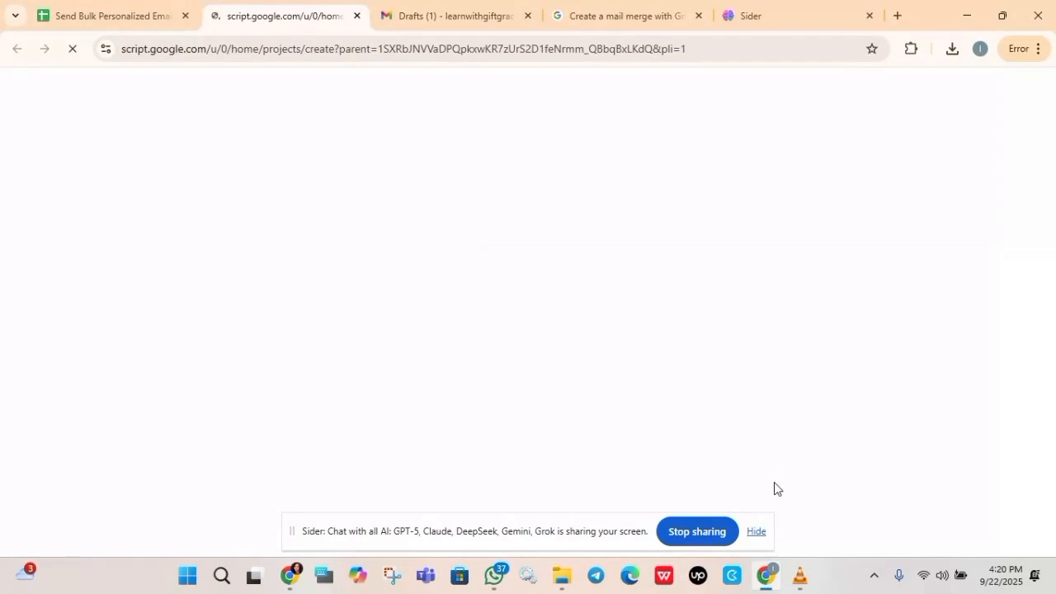
pyautogui.click(758, 532)
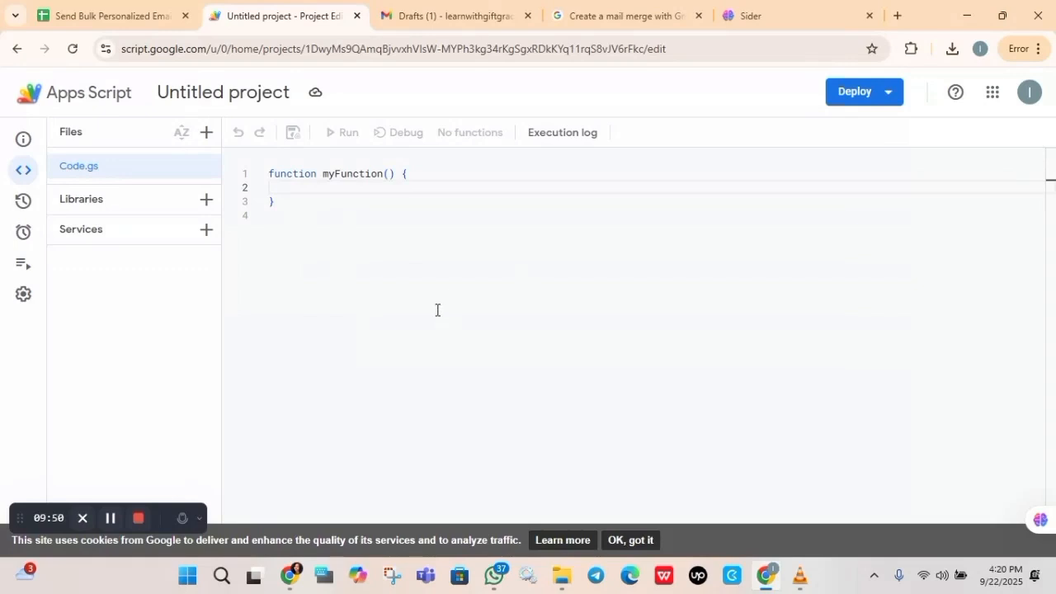
# Replace the default myFunction code in Code.gs with the copied mail merge source code
pyautogui.hotkey('ctrl', 'a')
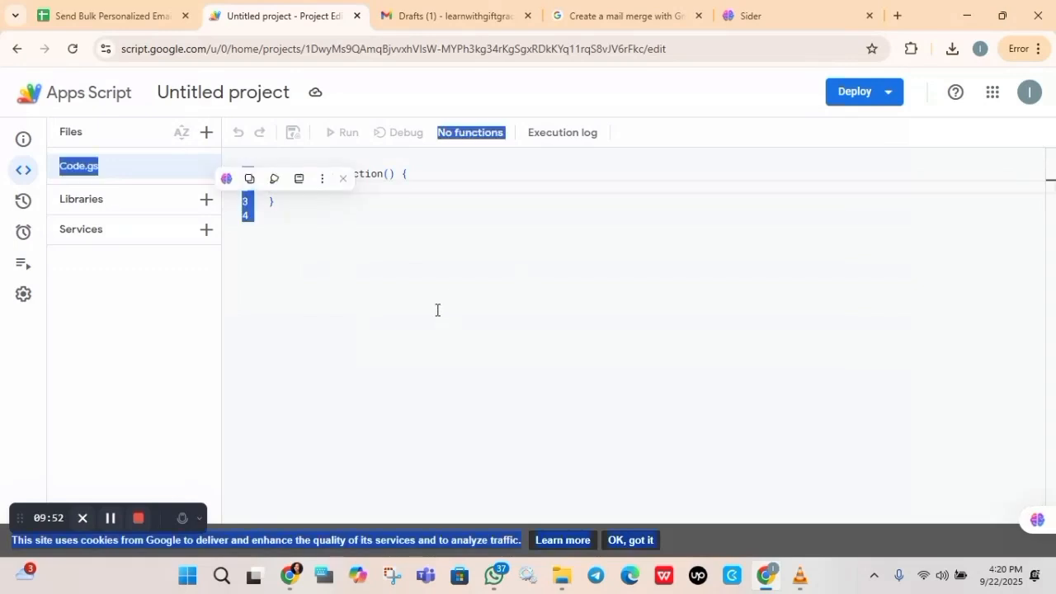
pyautogui.click(517, 351)
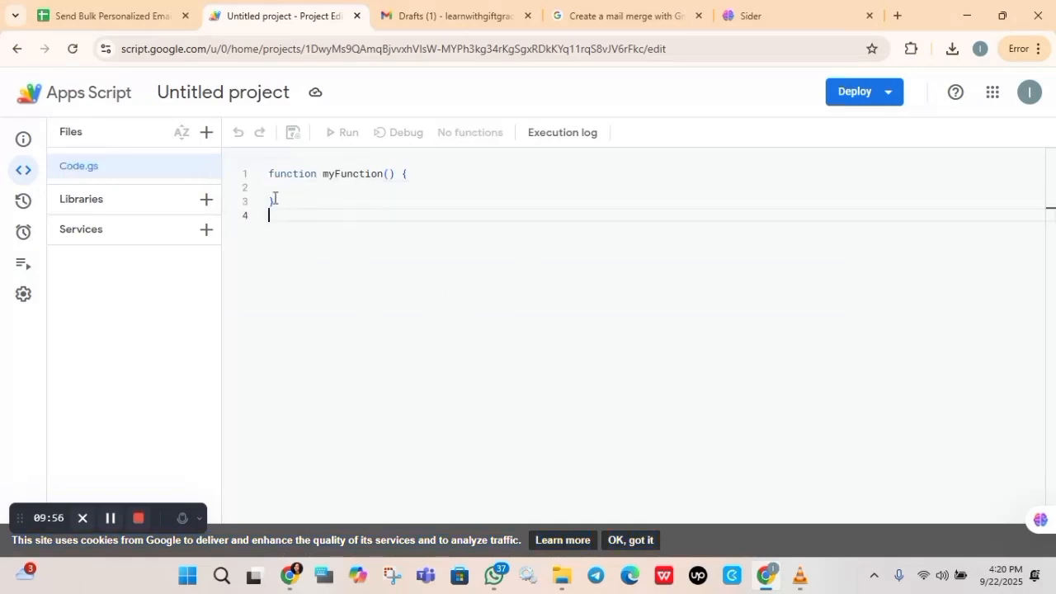
pyautogui.moveTo(277, 201); pyautogui.dragTo(252, 176)
pyautogui.press('Delete')
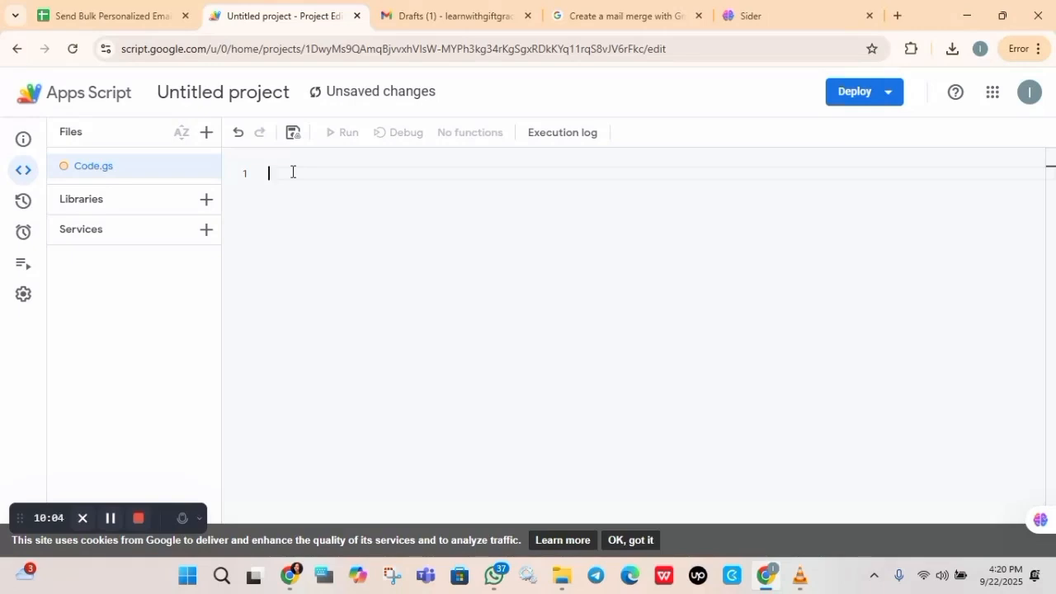
pyautogui.hotkey('ctrl', 'v')
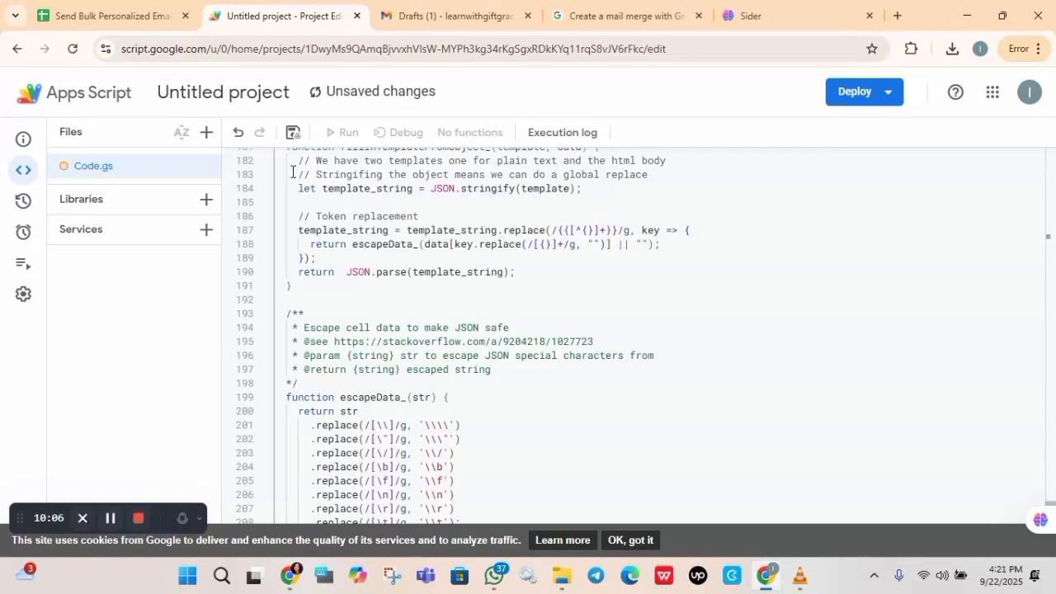
pyautogui.scroll(3, 291, 172)
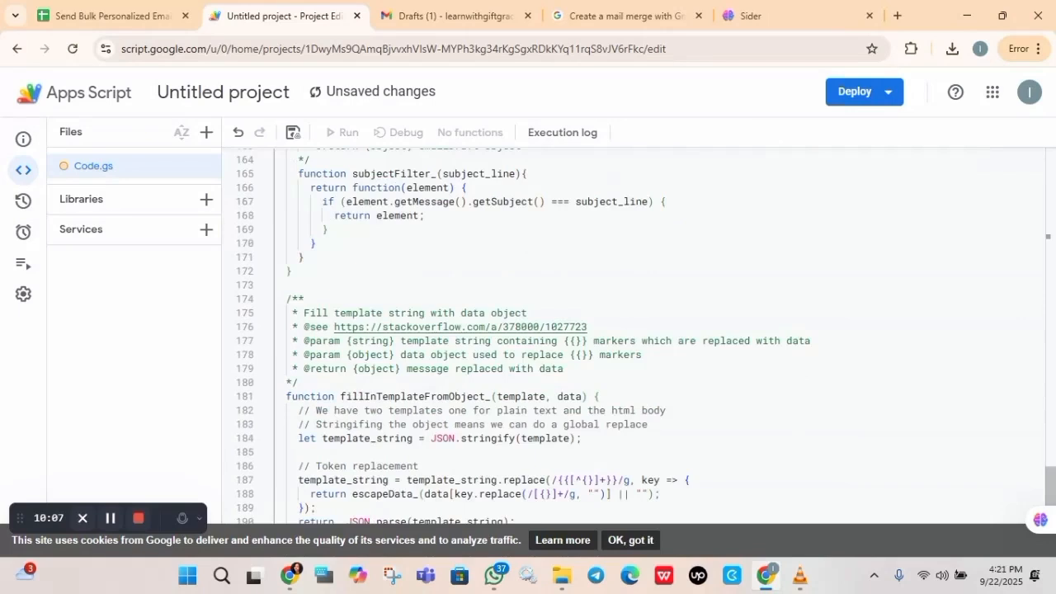
pyautogui.scroll(3, 495, 330)
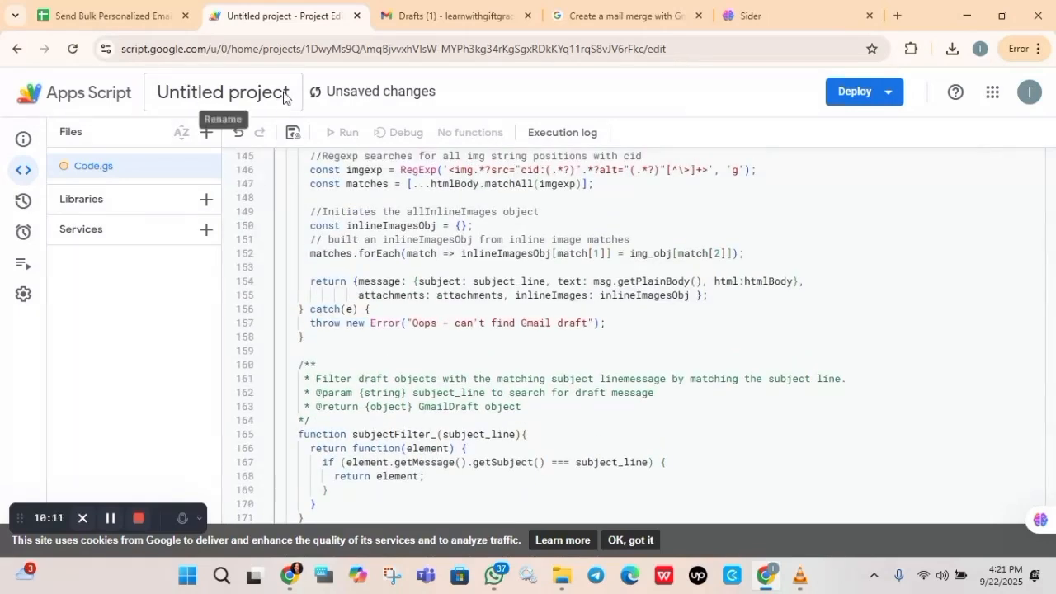
# Rename the Apps Script project to "Send Bulk Personalized Emails Using Gmail & Google Sheets"
pyautogui.click(283, 94)
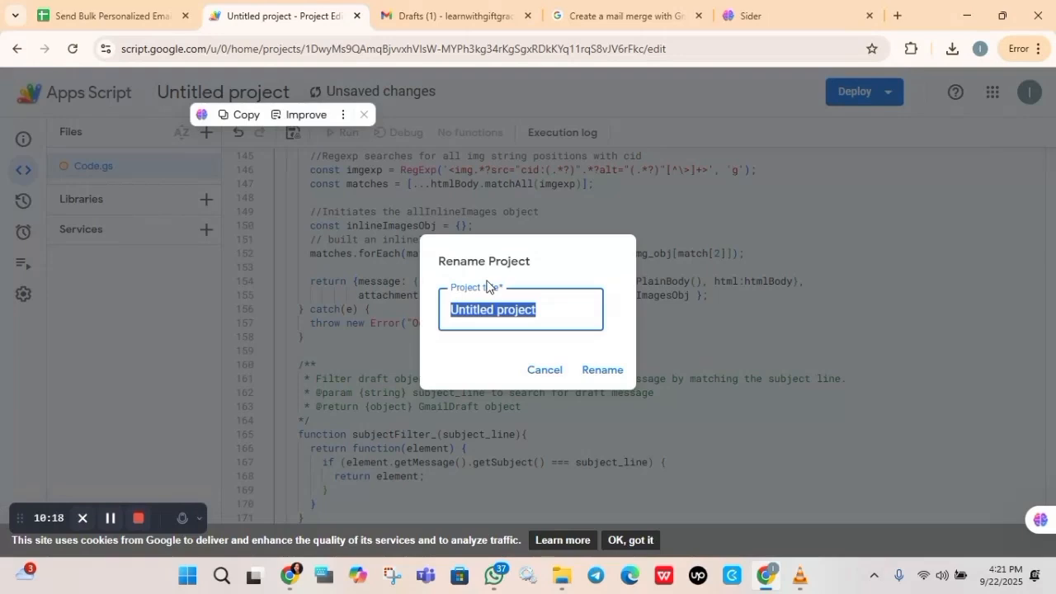
pyautogui.write('Send')
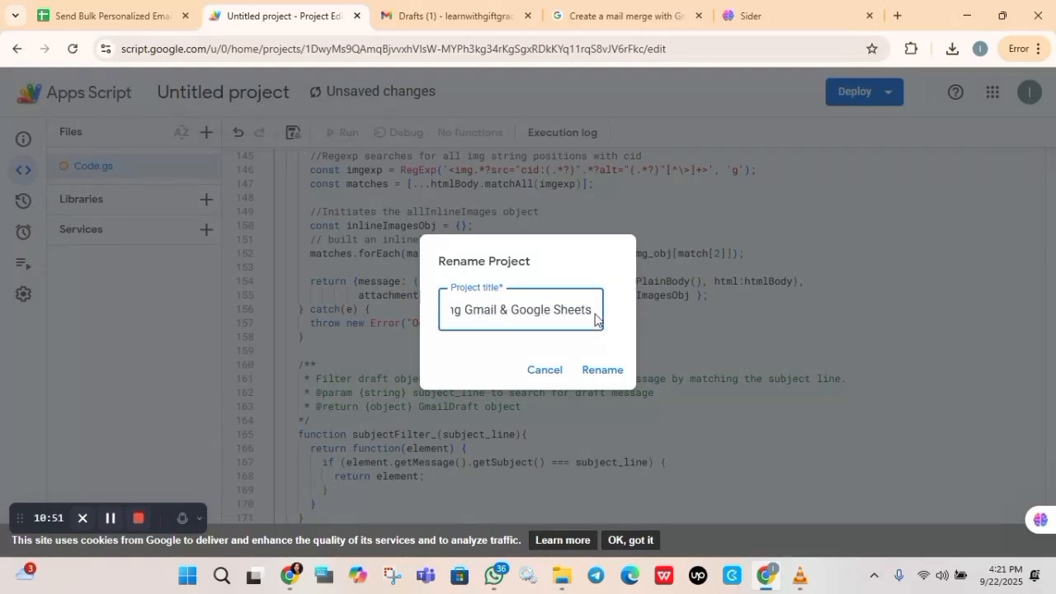
pyautogui.click(603, 370)
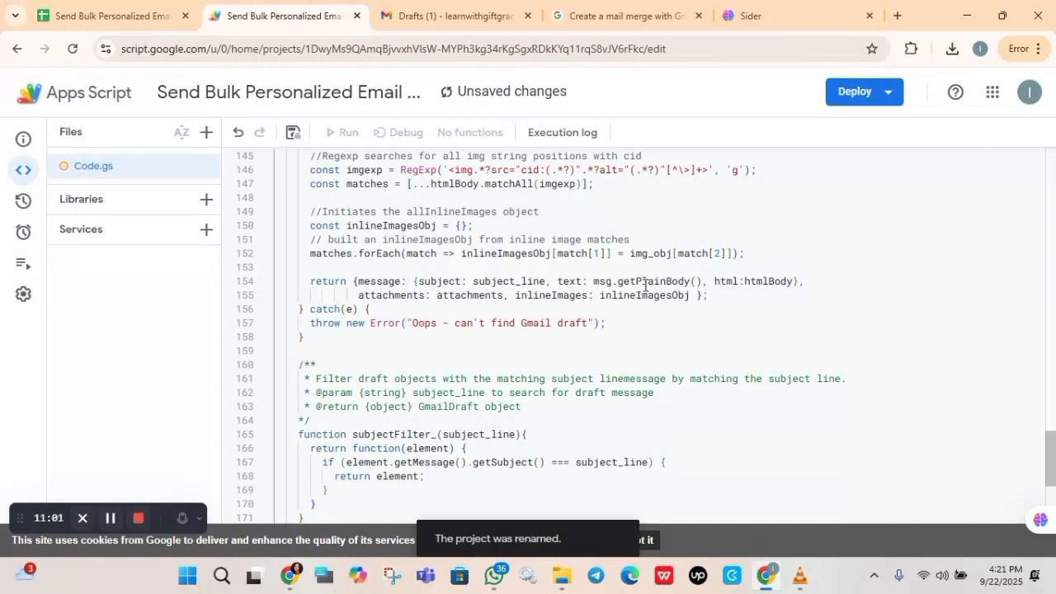
# Find the RECIPIENT_COL value in Code.gs and copy the matching Email header from cell B1 of the recipients spreadsheet
pyautogui.scroll(4, 645, 284)
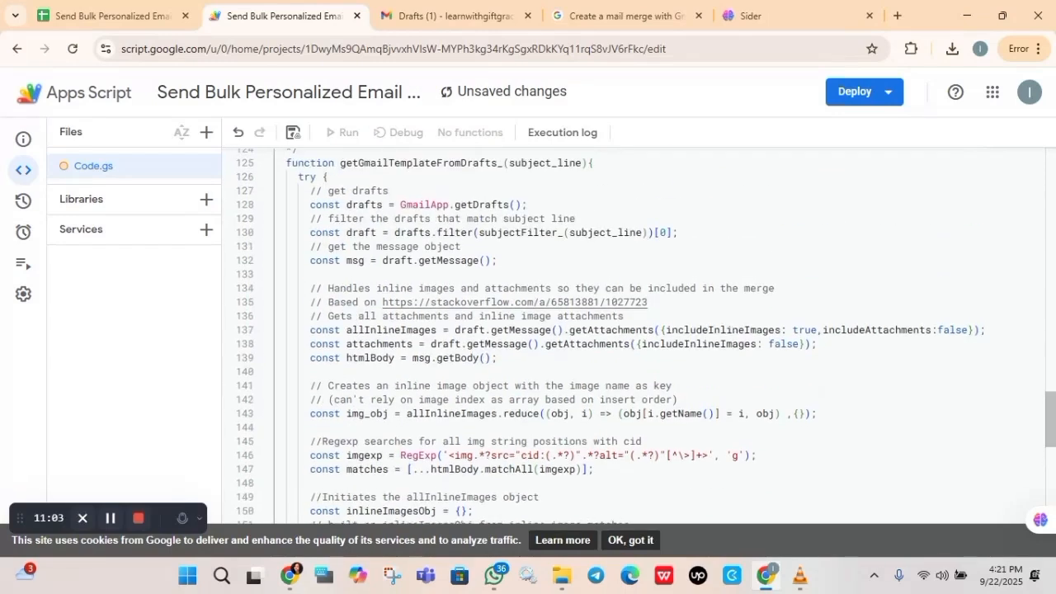
pyautogui.scroll(3, 645, 336)
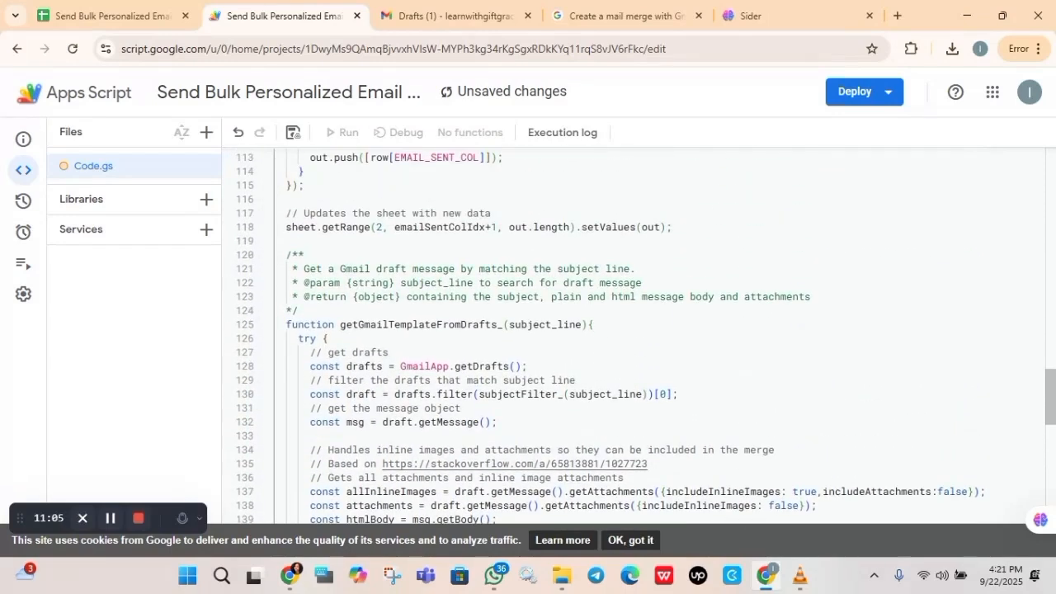
pyautogui.scroll(6, 644, 337)
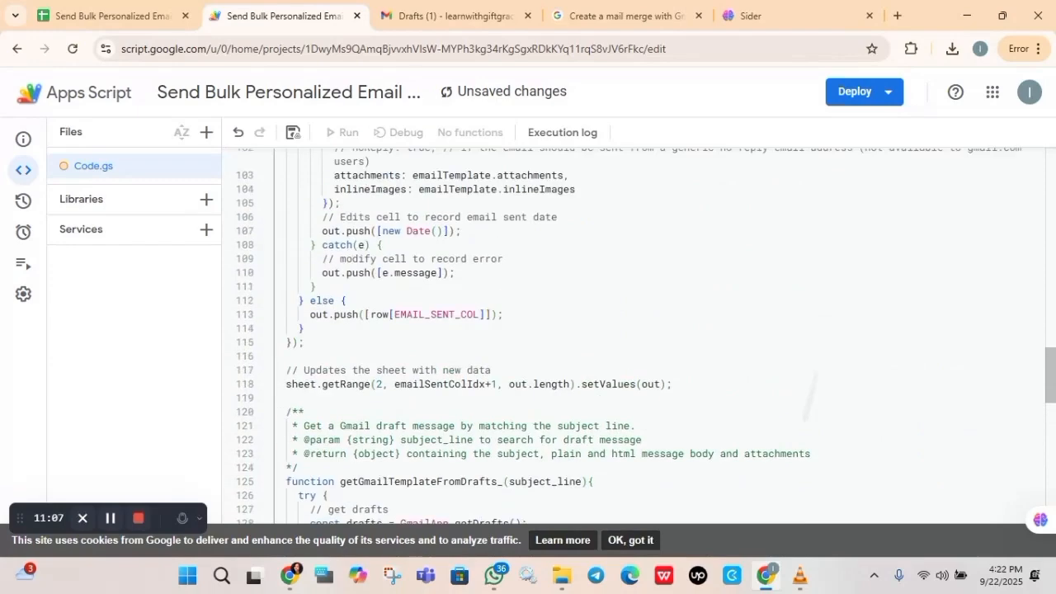
pyautogui.scroll(15, 644, 336)
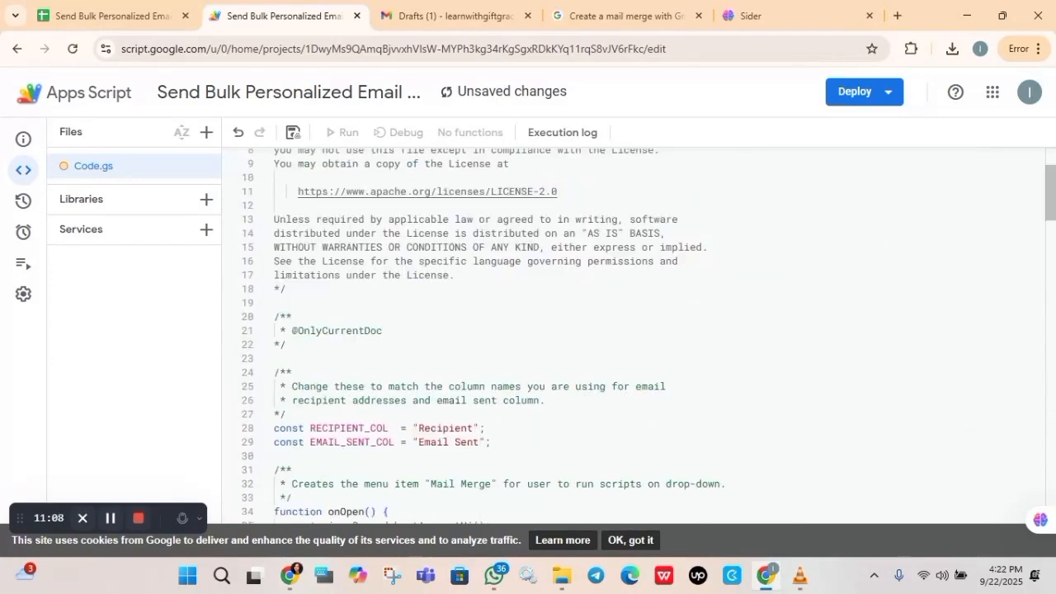
pyautogui.scroll(-3, 644, 336)
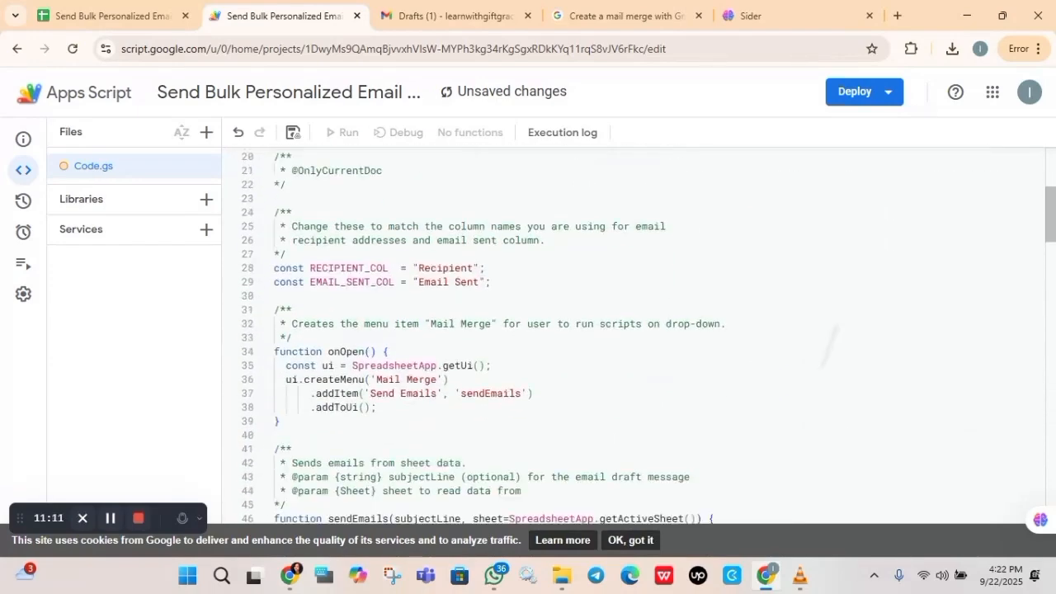
pyautogui.scroll(1, 644, 337)
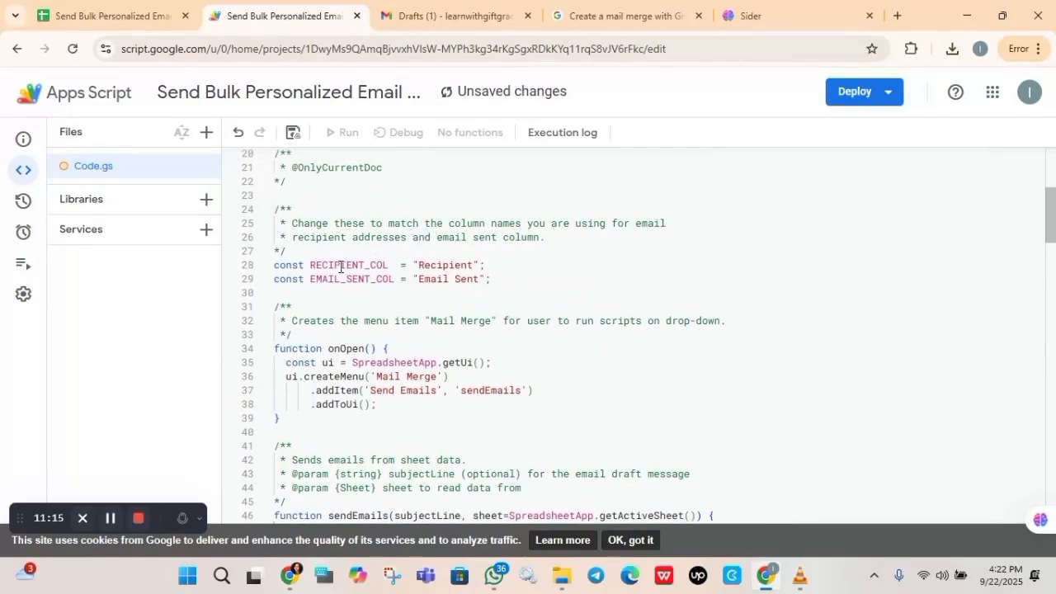
pyautogui.doubleClick(472, 264)
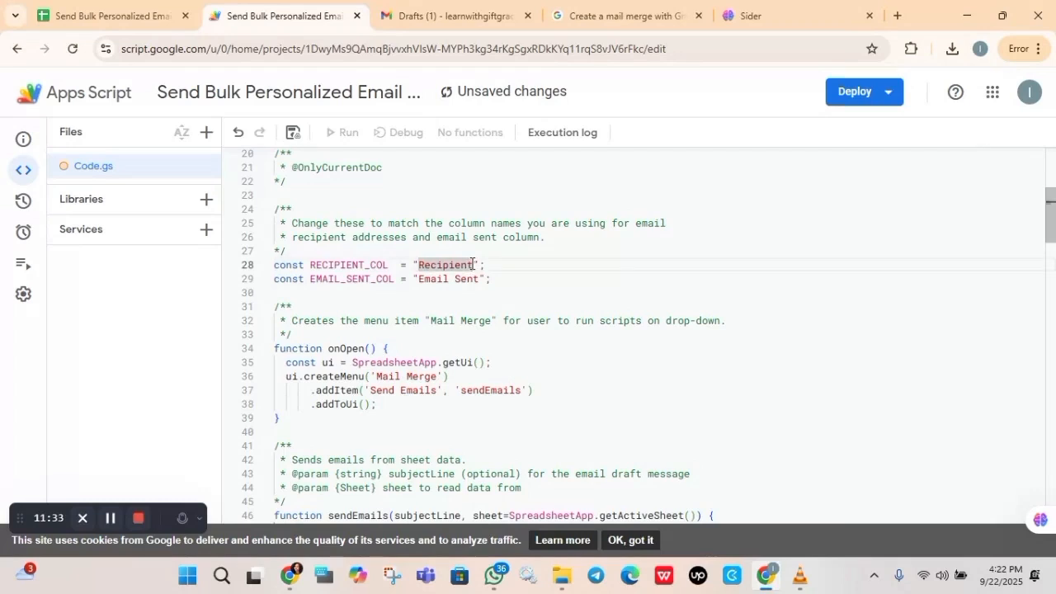
pyautogui.click(126, 12)
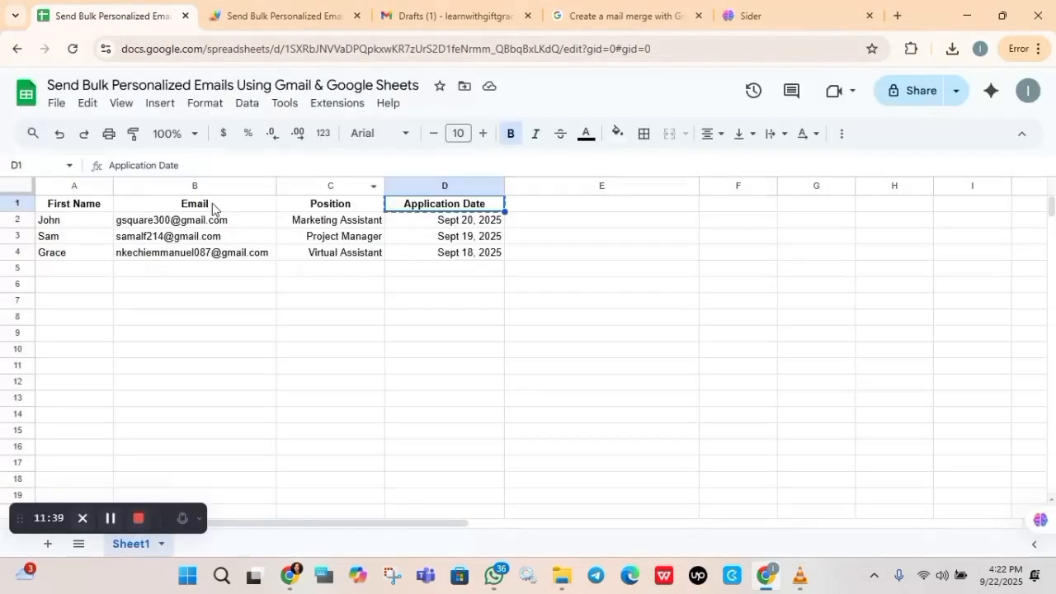
pyautogui.click(211, 202)
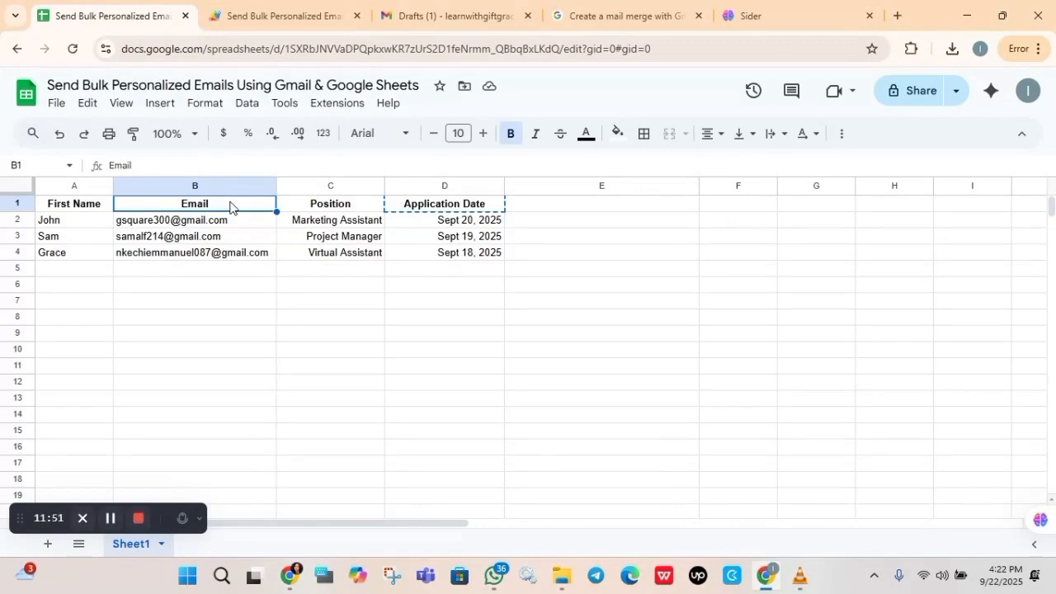
pyautogui.hotkey('ctrl', 'c')
pyautogui.click(255, 11)
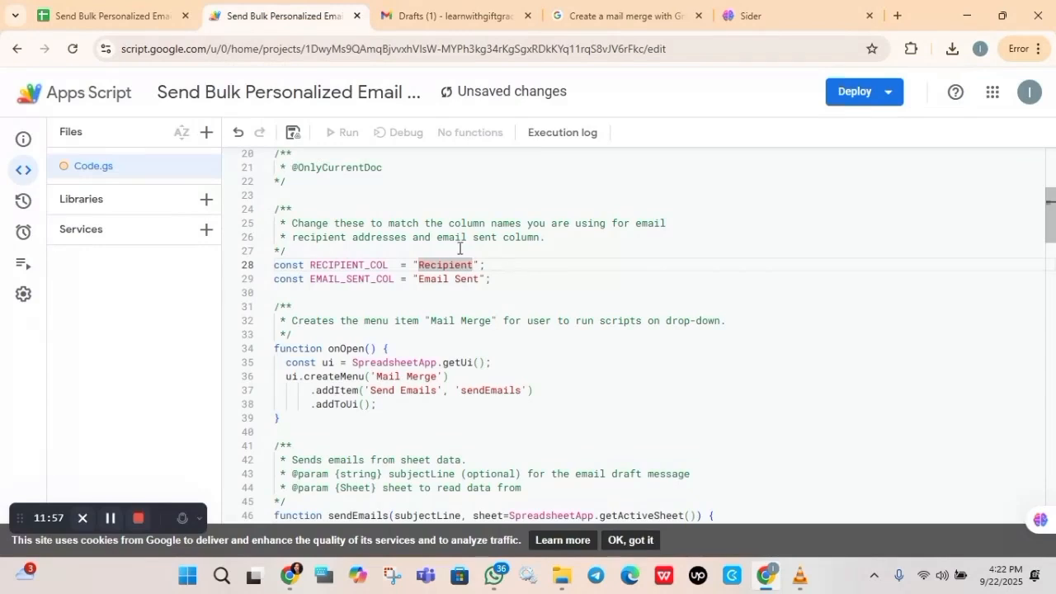
# Replace the RECIPIENT_COL value "Recipient" on line 28 with "Email" and save the script project
pyautogui.hotkey('ctrl', 'v')
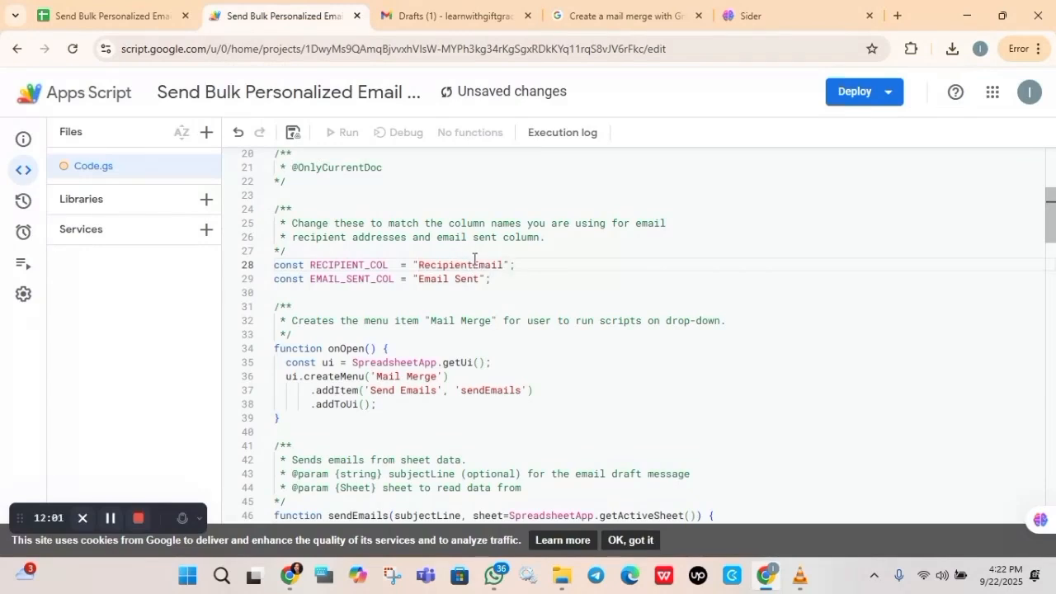
pyautogui.doubleClick(474, 261)
pyautogui.click(474, 261)
pyautogui.press('BackSpace')
pyautogui.press('BackSpace')
pyautogui.press('BackSpace')
pyautogui.press('BackSpace')
pyautogui.press('BackSpace')
pyautogui.press('BackSpace')
pyautogui.press('BackSpace')
pyautogui.press('BackSpace')
pyautogui.press('BackSpace')
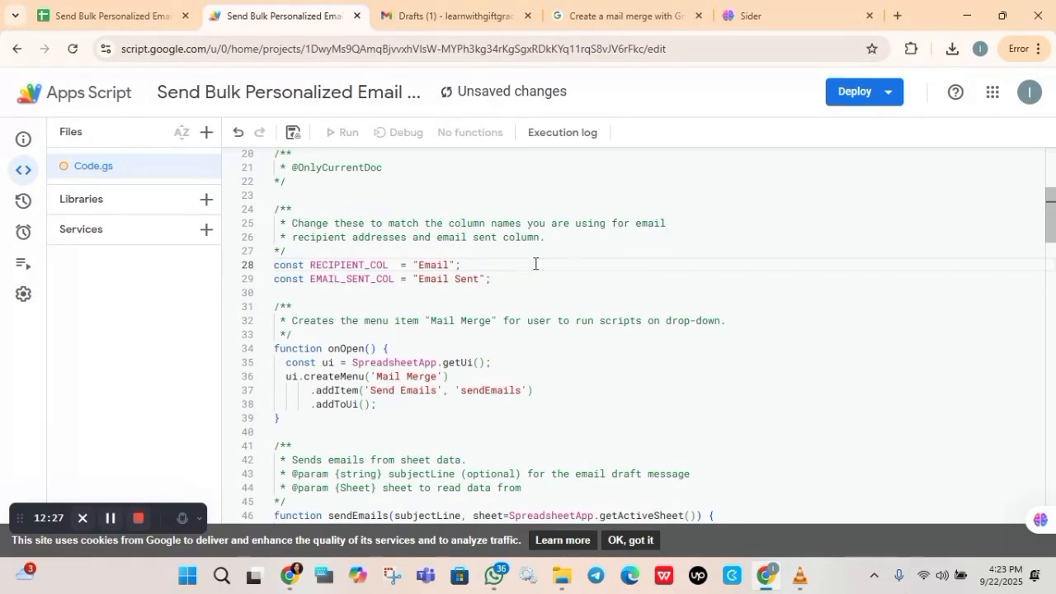
pyautogui.click(292, 133)
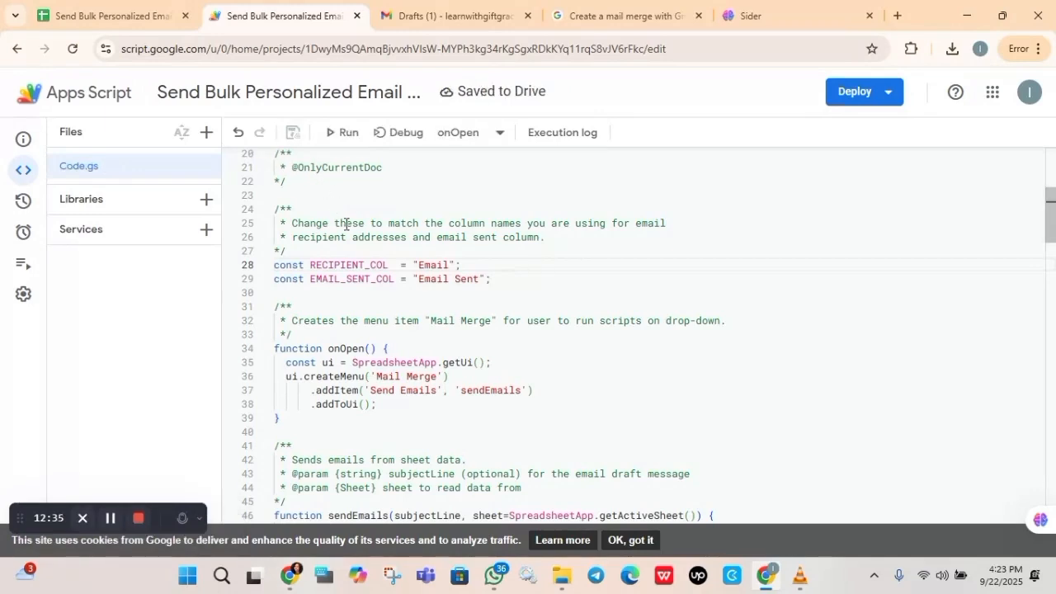
# Reload the recipients spreadsheet and run Send Emails from its custom Mail Merge commands
pyautogui.click(130, 16)
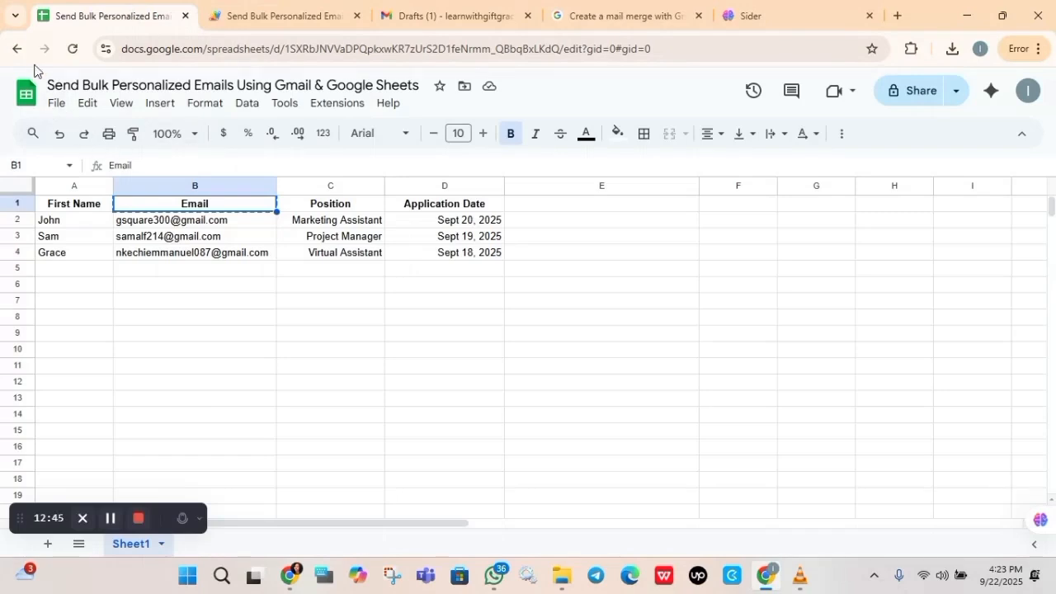
pyautogui.click(72, 51)
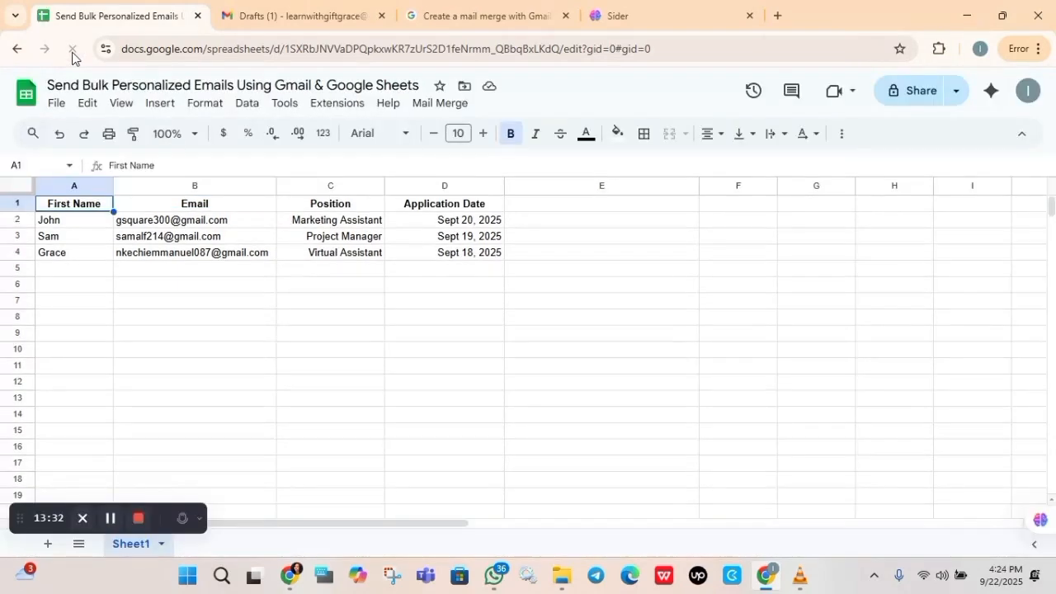
pyautogui.click(439, 107)
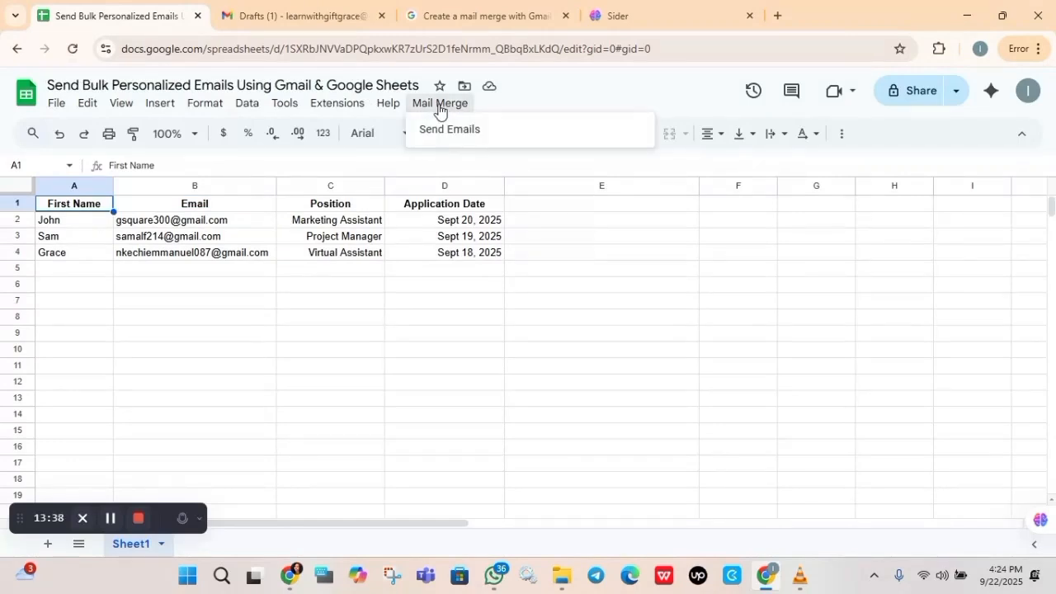
pyautogui.click(450, 130)
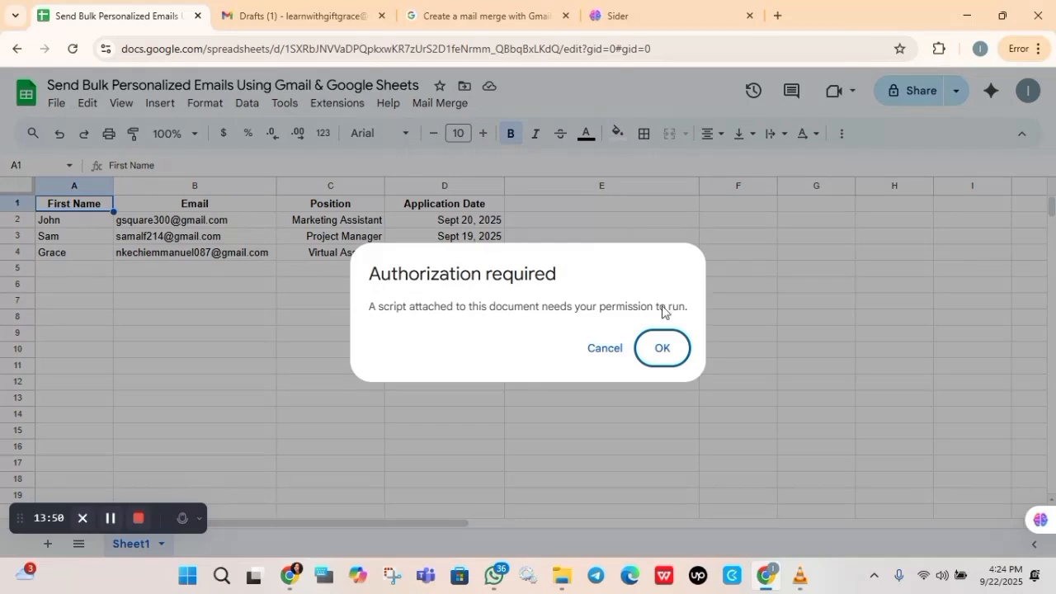
# Authorize the mail merge script with the Google account, proceeding past the unverified-app warning and granting all requested permissions
pyautogui.click(665, 353)
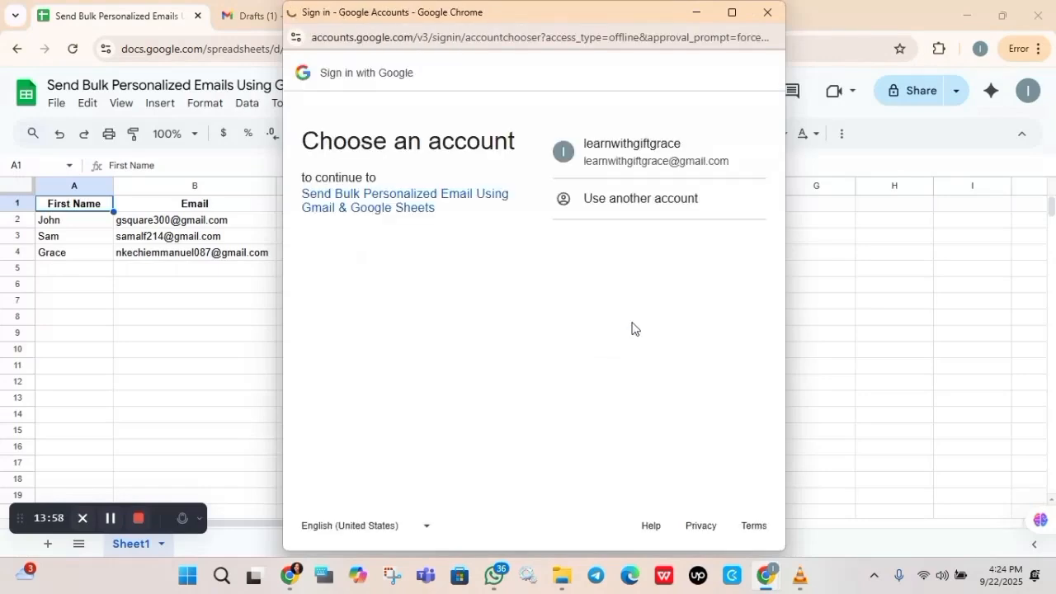
pyautogui.click(620, 153)
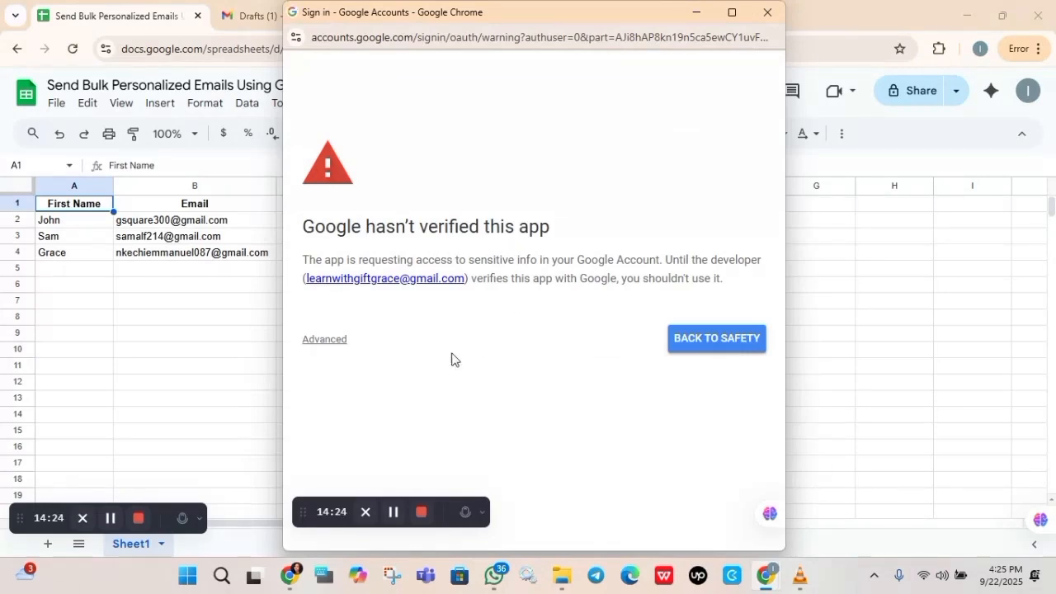
pyautogui.click(327, 347)
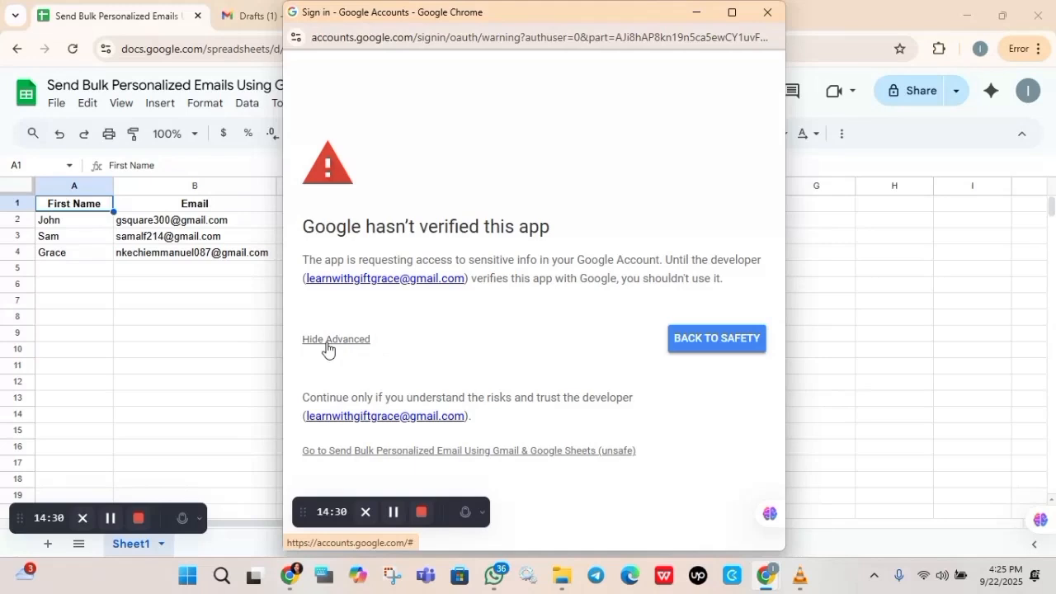
pyautogui.click(494, 452)
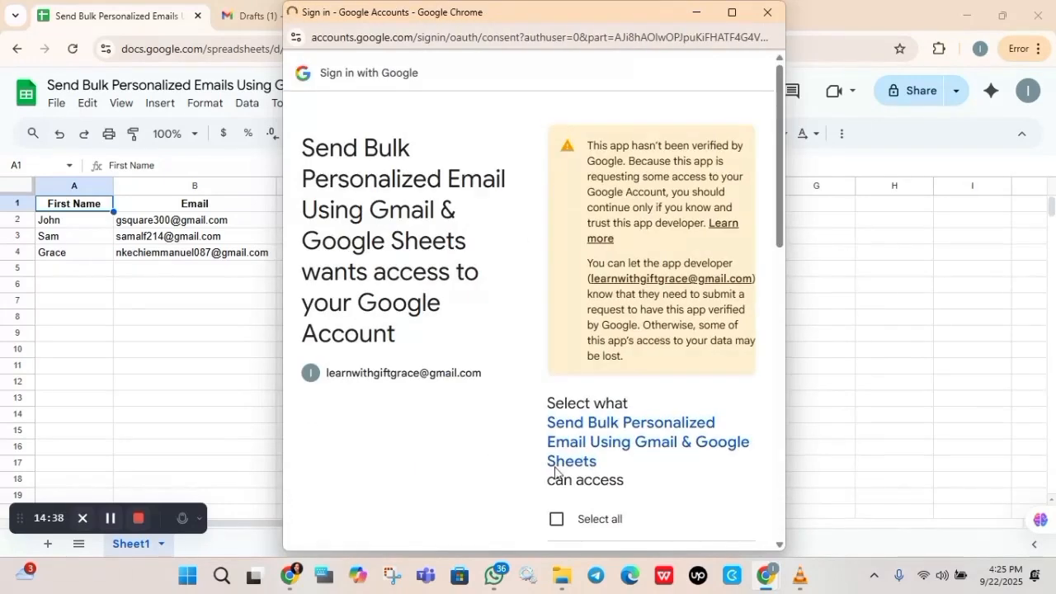
pyautogui.moveTo(783, 225); pyautogui.dragTo(800, 313)
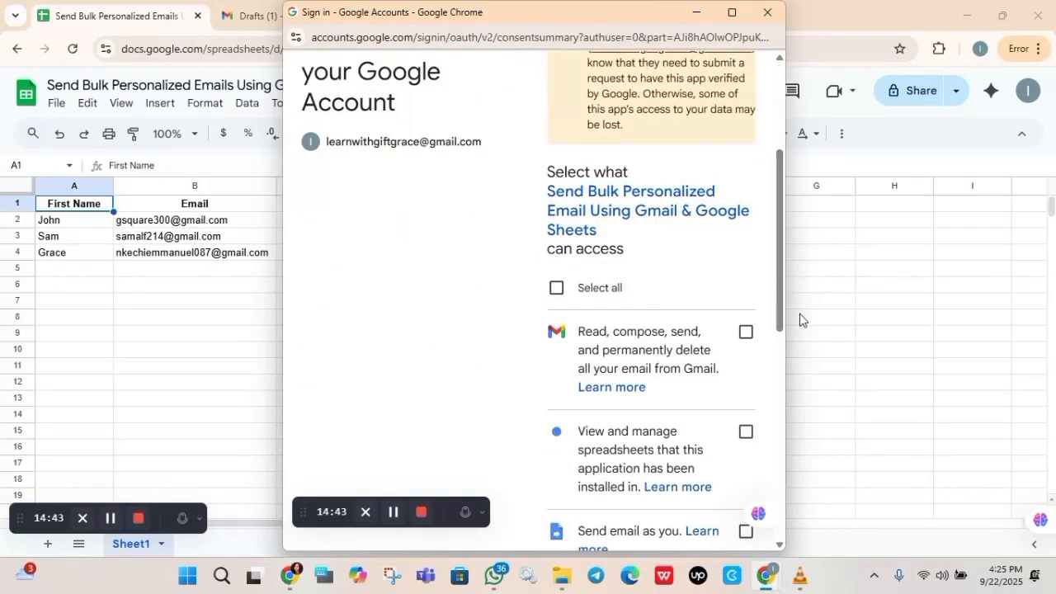
pyautogui.click(557, 289)
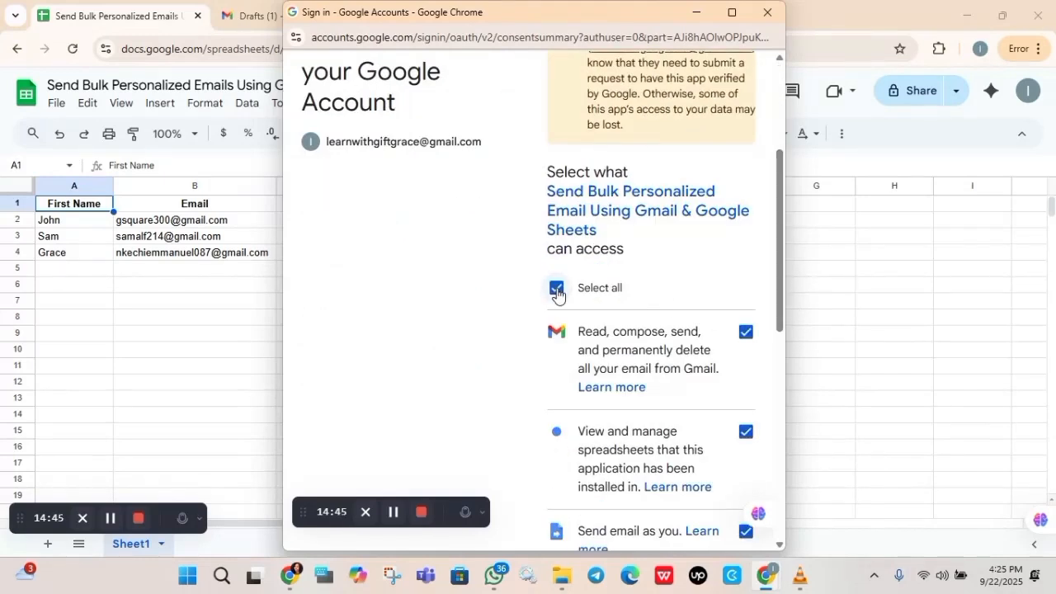
pyautogui.moveTo(778, 239); pyautogui.dragTo(813, 471)
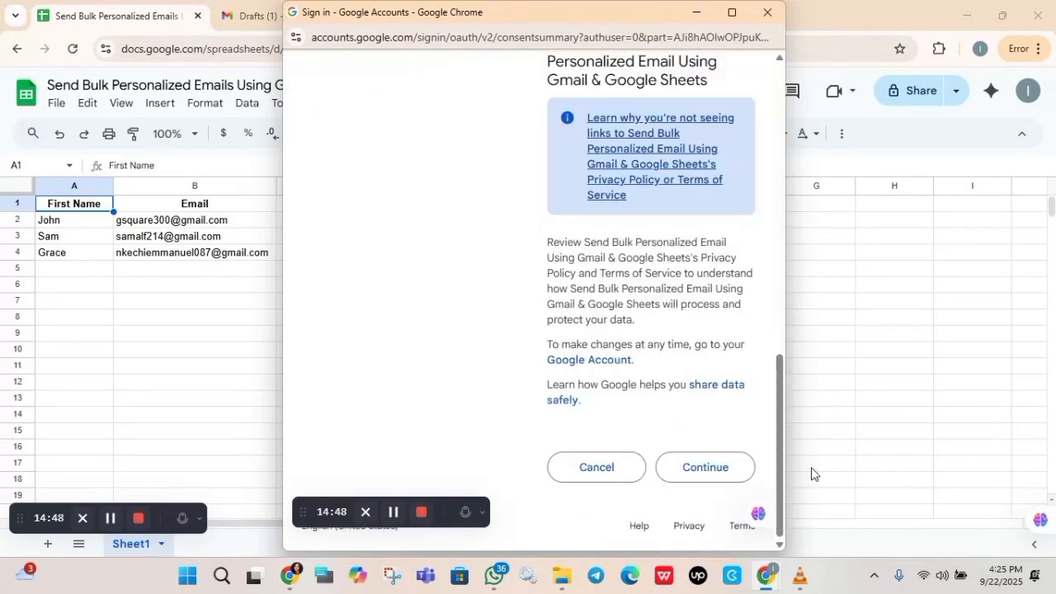
pyautogui.click(739, 468)
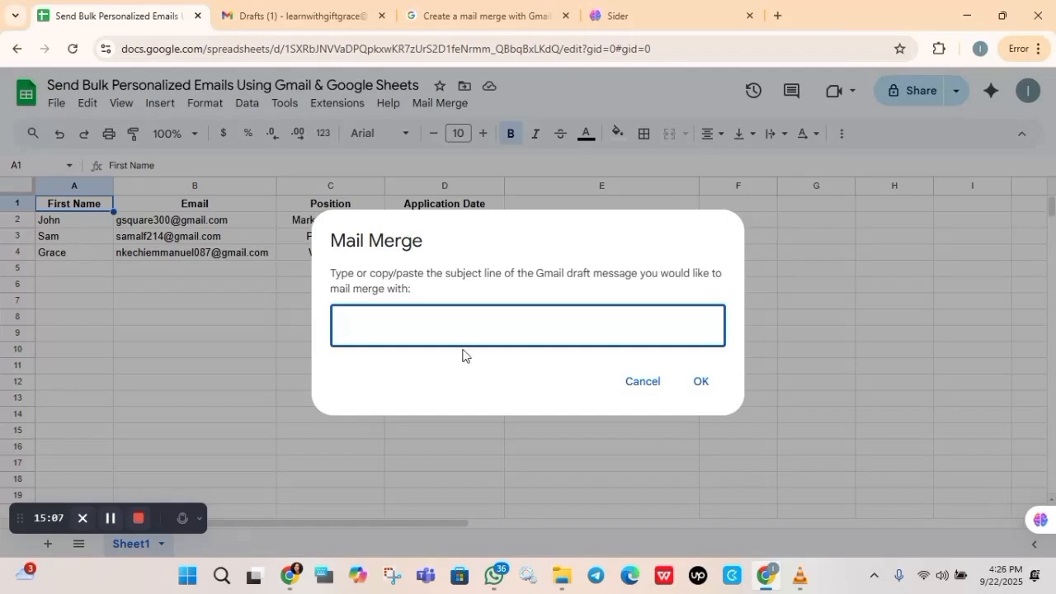
pyautogui.click(294, 14)
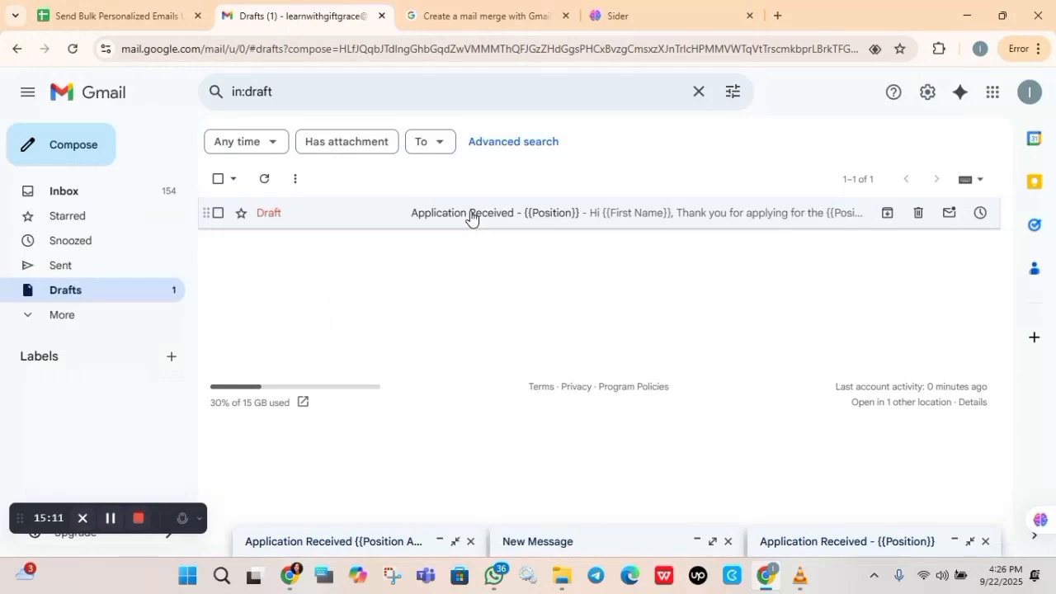
pyautogui.click(471, 216)
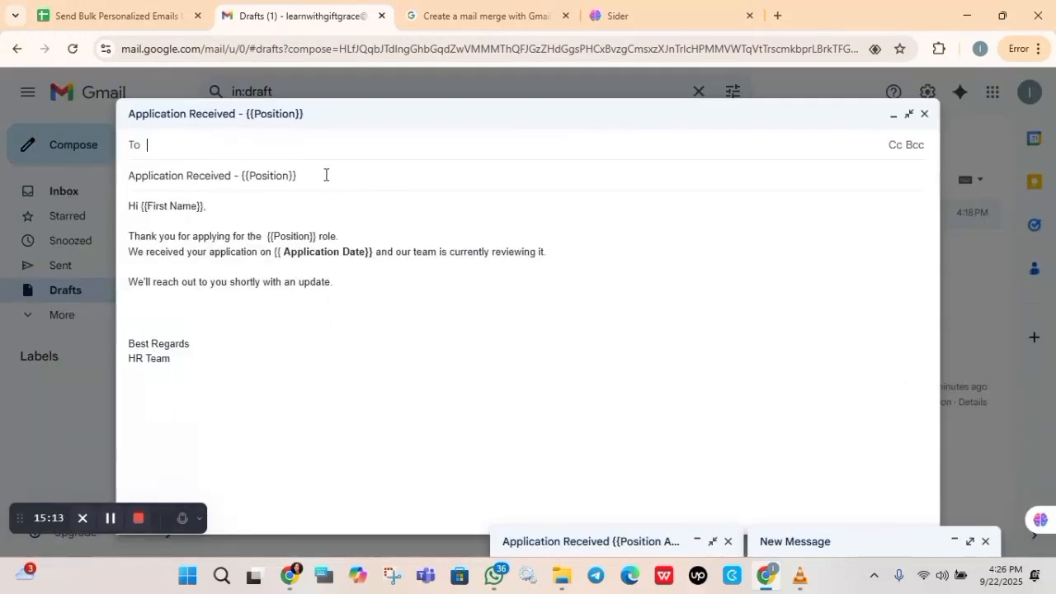
pyautogui.moveTo(314, 175); pyautogui.dragTo(230, 176)
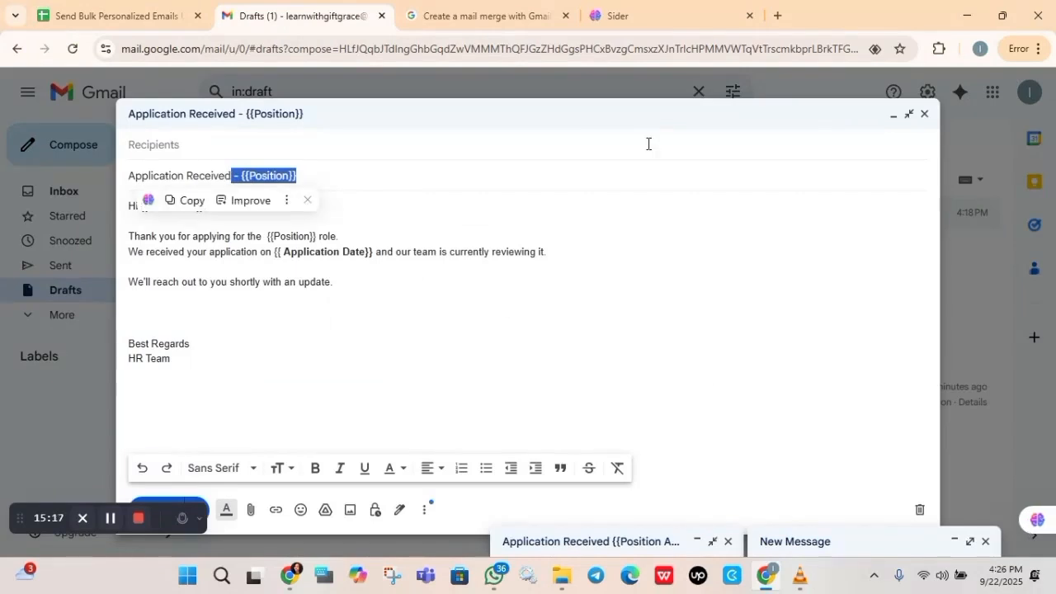
pyautogui.click(123, 15)
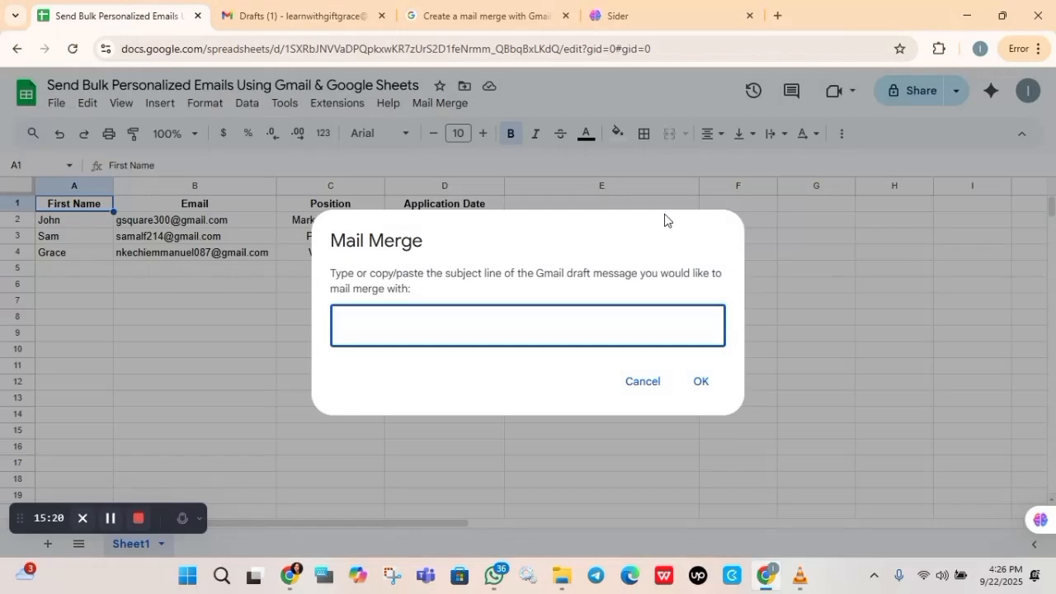
pyautogui.click(639, 388)
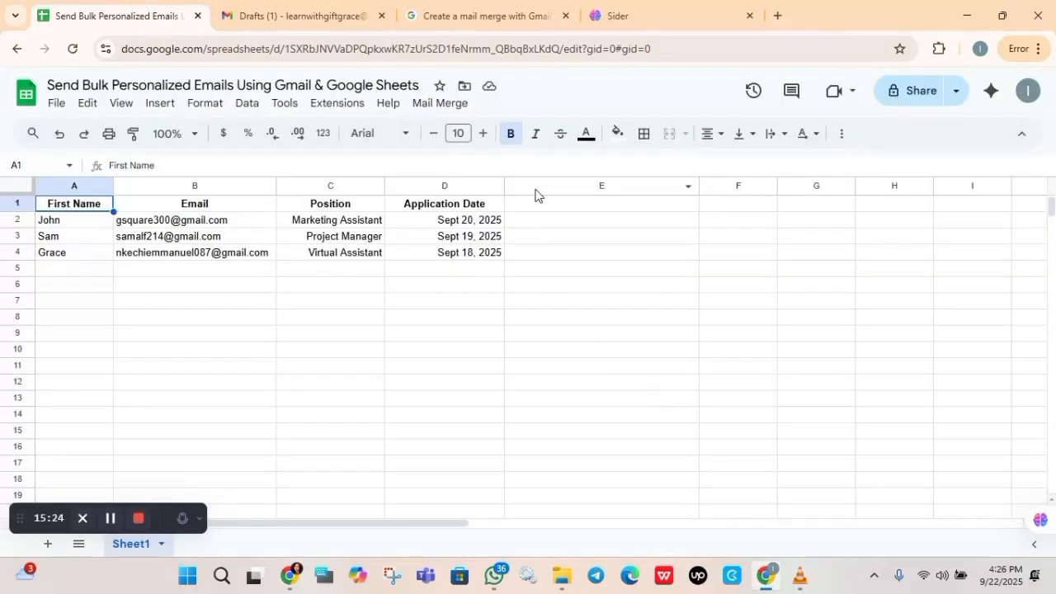
# Add the column header "Email Sent" in cell E1 of the recipients sheet
pyautogui.click(551, 187)
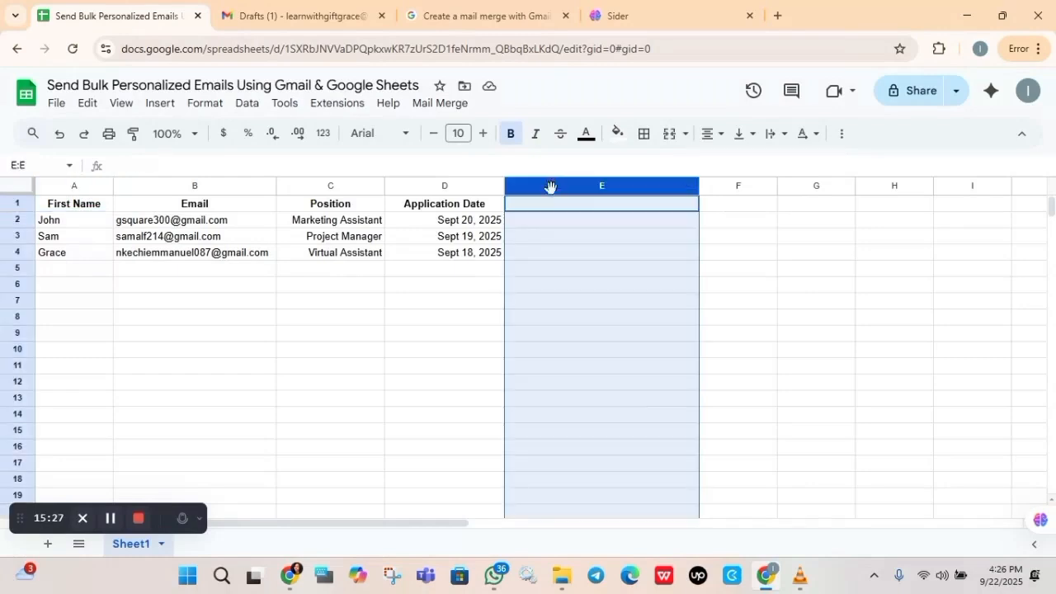
pyautogui.click(541, 207)
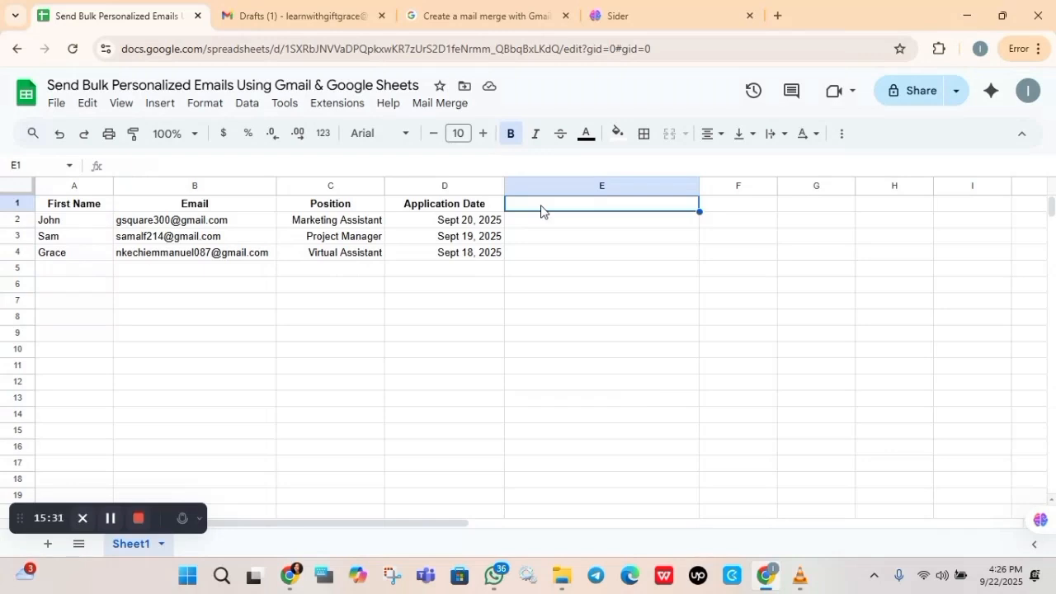
pyautogui.write('E')
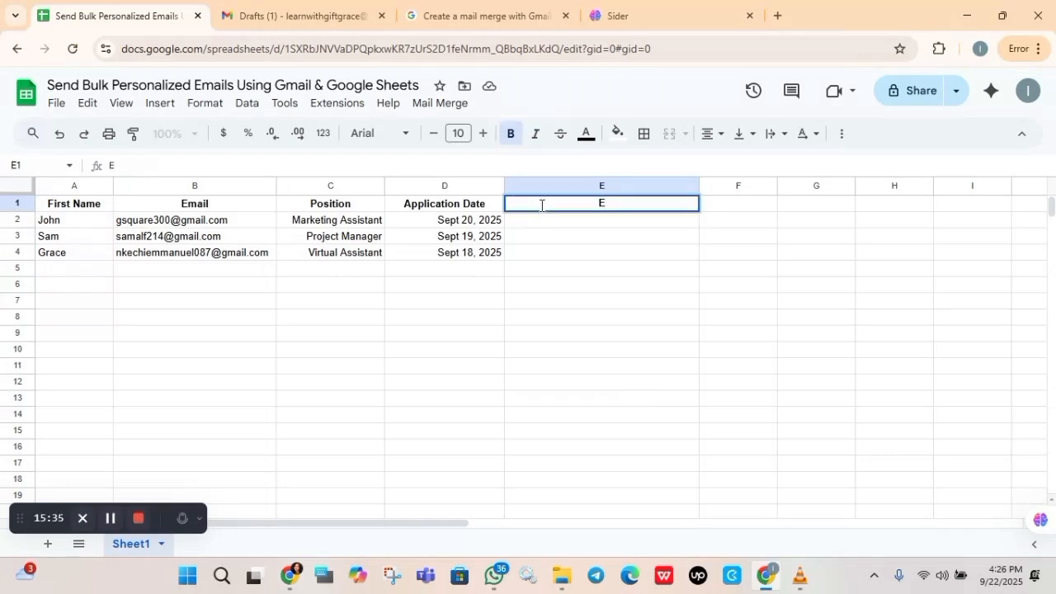
pyautogui.write('mail Sent')
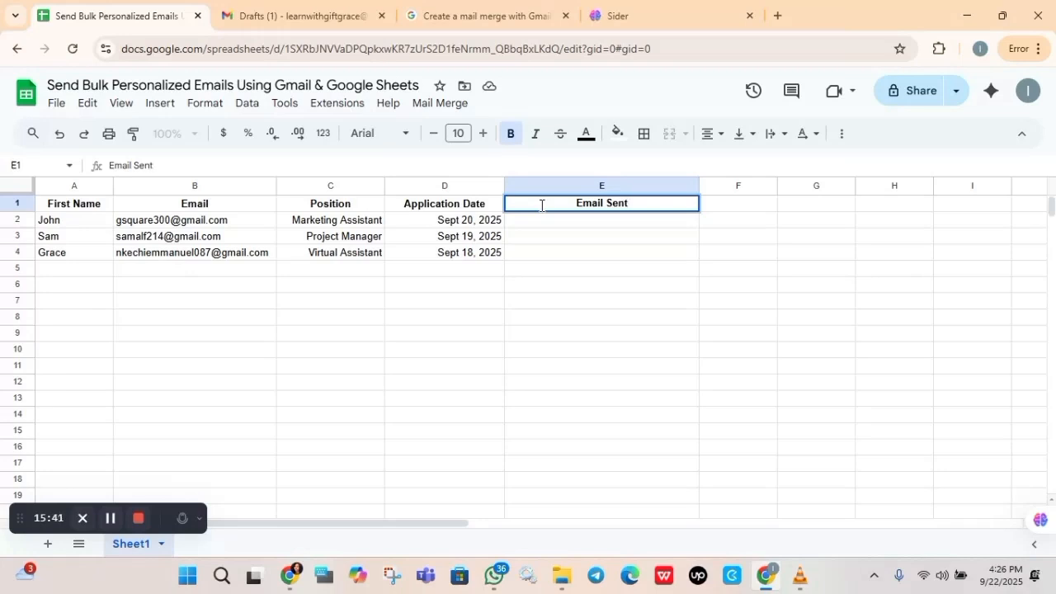
pyautogui.click(558, 257)
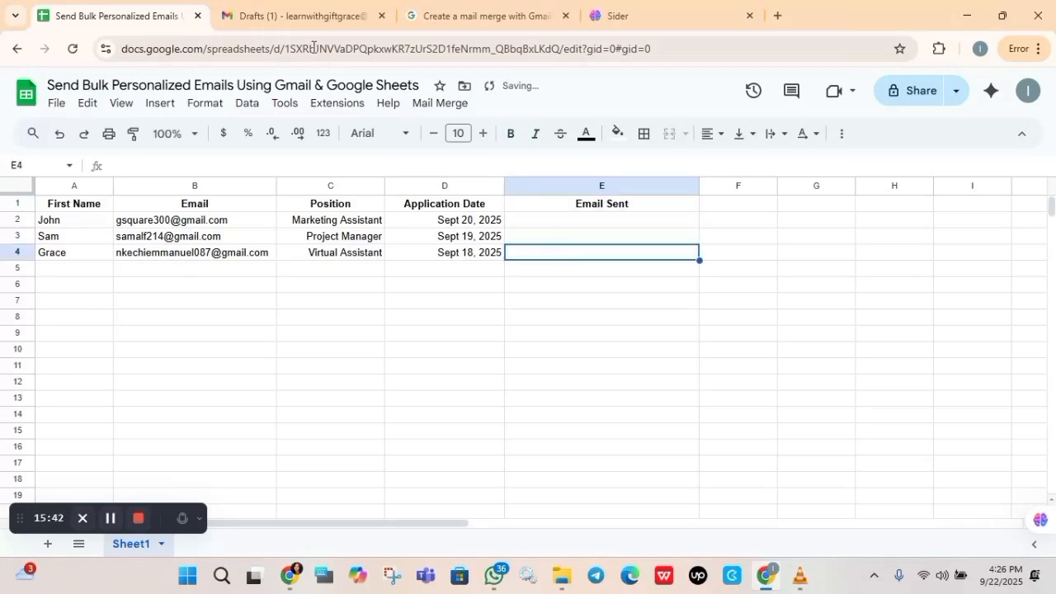
# Copy the full subject line "Application Received - {{Position}}" from the Gmail draft template
pyautogui.click(294, 12)
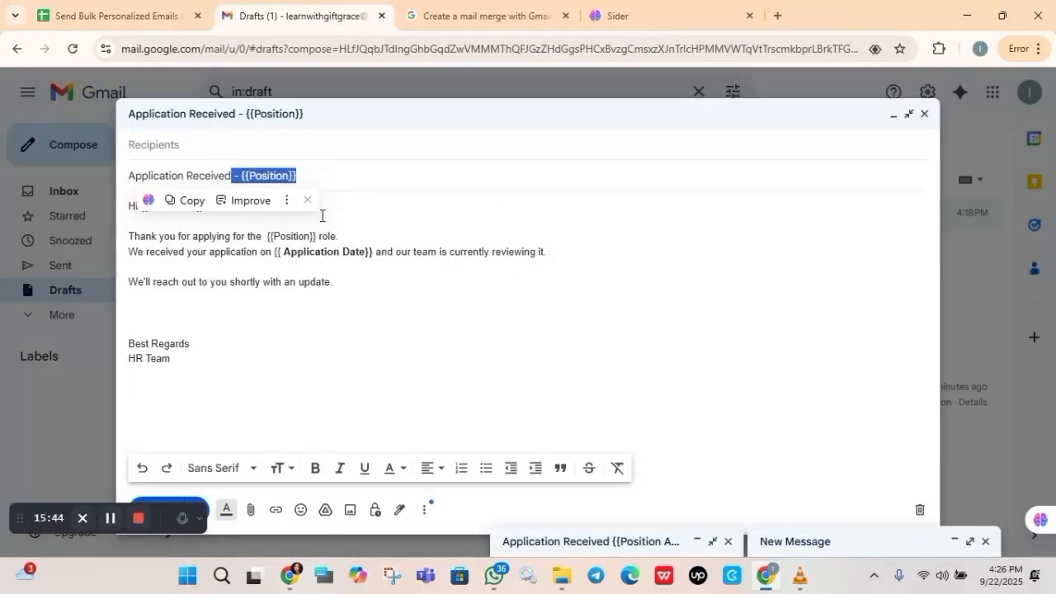
pyautogui.click(325, 177)
pyautogui.moveTo(325, 176); pyautogui.dragTo(125, 174)
pyautogui.hotkey('ctrl', 'c')
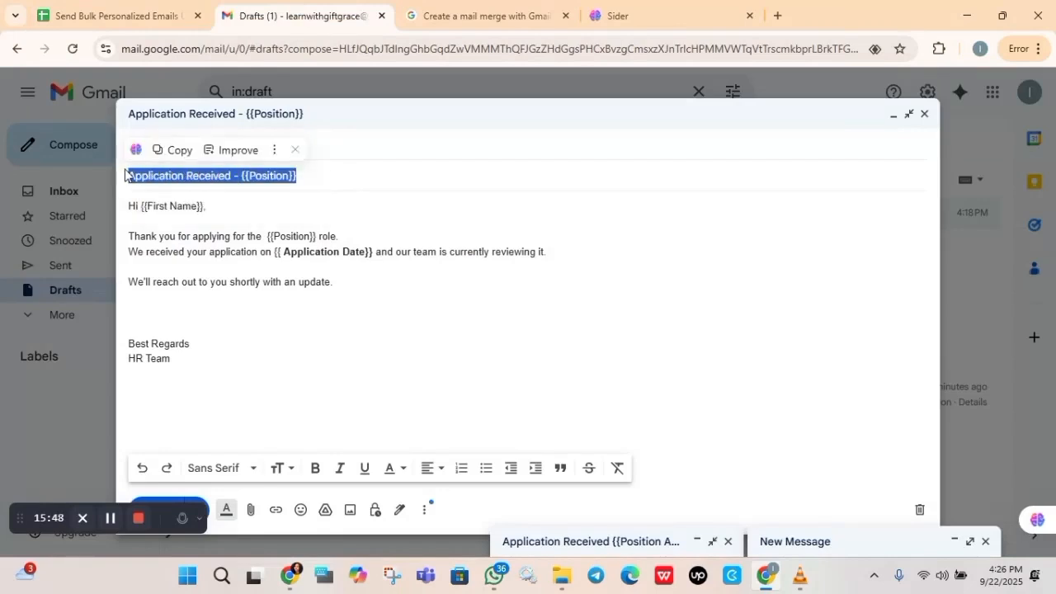
# Run Send Emails from the recipients spreadsheet's Mail Merge commands, using "Application Received - {{Position}}" as the draft subject line
pyautogui.click(80, 17)
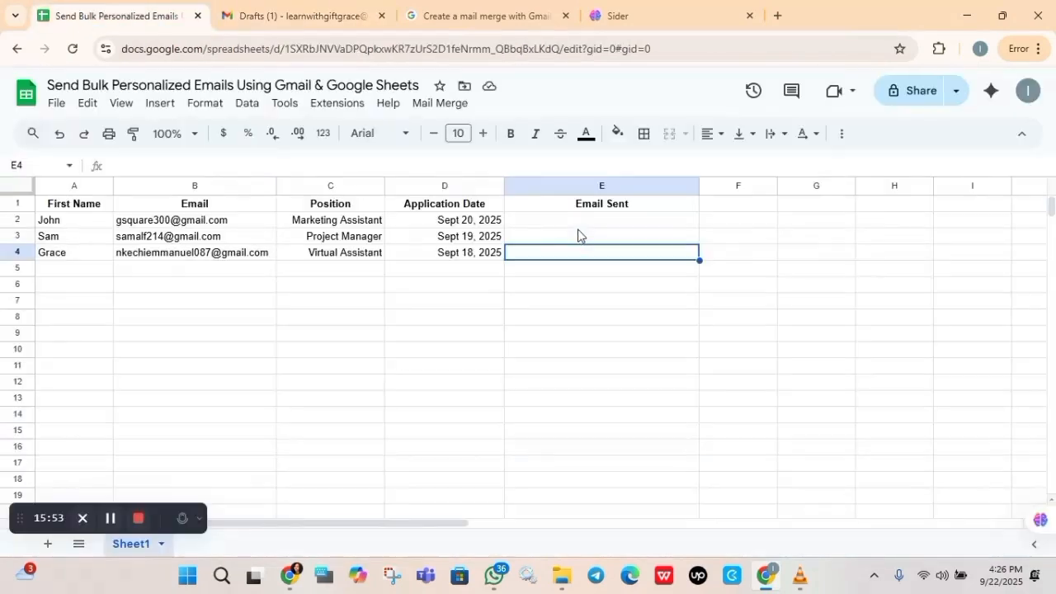
pyautogui.click(435, 104)
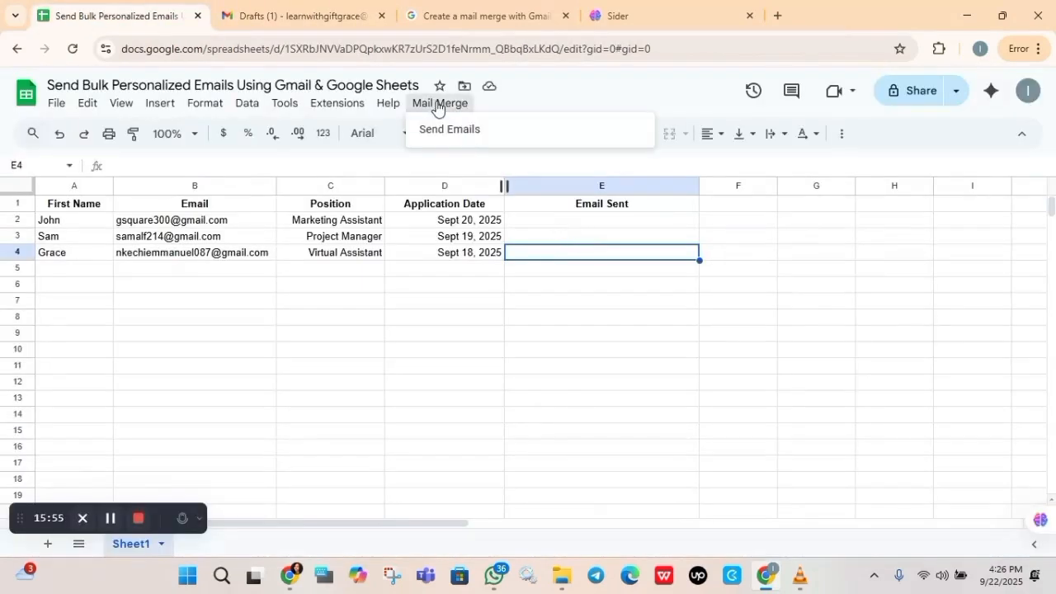
pyautogui.click(449, 128)
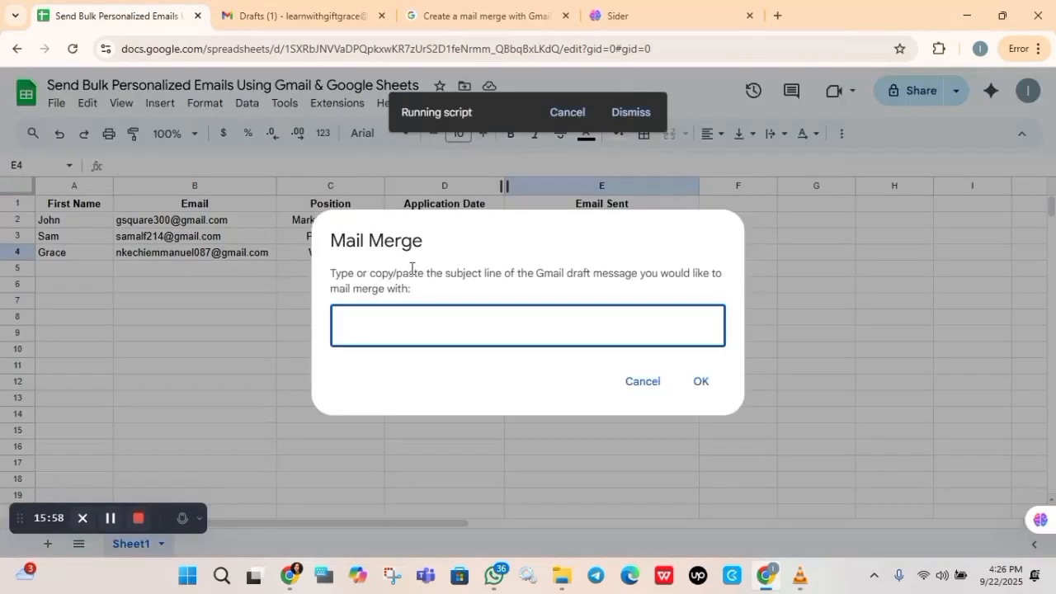
pyautogui.hotkey('ctrl', 'v')
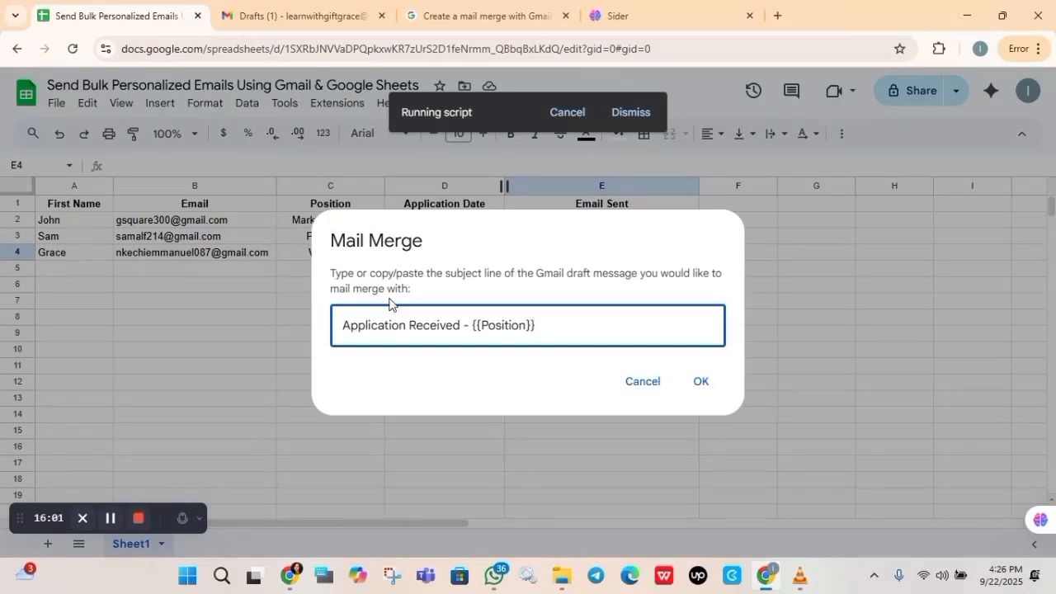
pyautogui.click(702, 382)
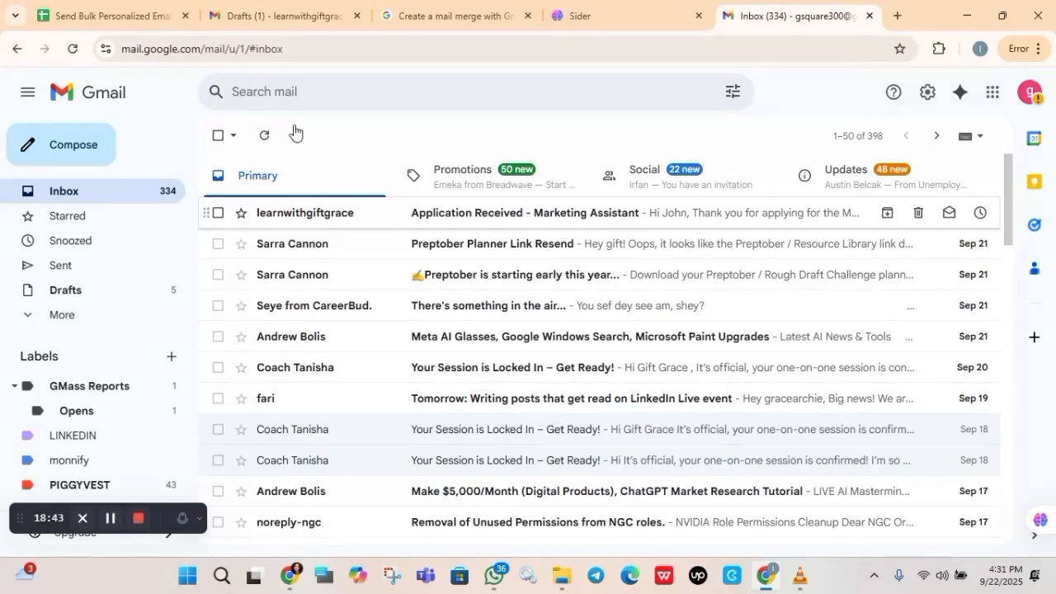
# Check the Email Sent column in the recipients sheet against the delivered message in the recipient's Gmail inbox
pyautogui.click(129, 14)
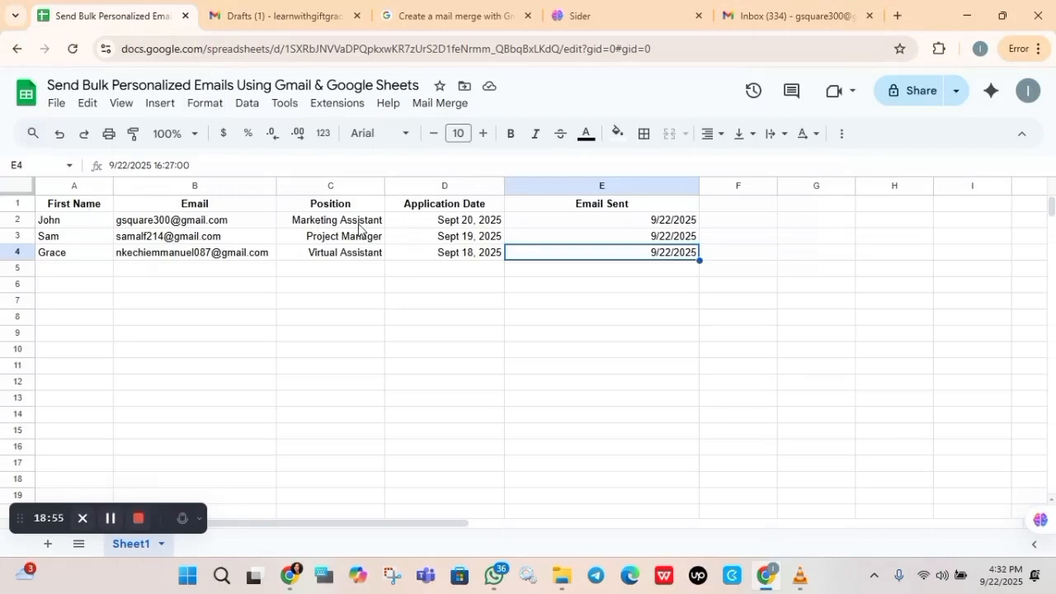
pyautogui.click(750, 13)
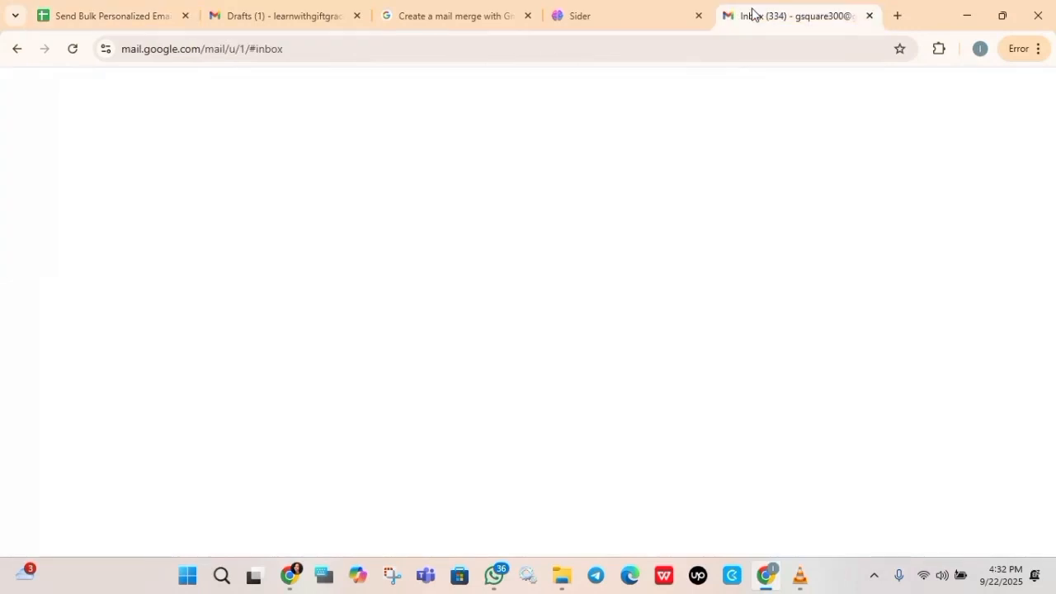